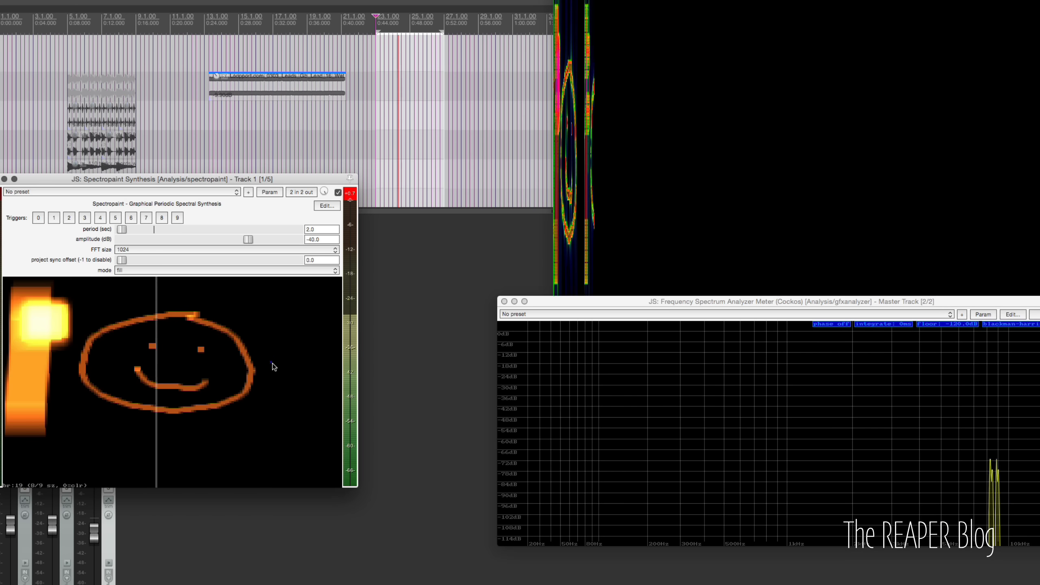
- Paint over nearly the whole Spectropaint canvas, switch the mode to sine, and stop playback
mouse_move(6, 471)
mouse_down()
mouse_move(390, 484)
mouse_move(189, 456)
mouse_move(33, 413)
mouse_move(181, 365)
mouse_move(159, 301)
mouse_move(16, 336)
mouse_move(424, 367)
mouse_move(225, 396)
mouse_move(273, 235)
mouse_move(211, 240)
mouse_up()
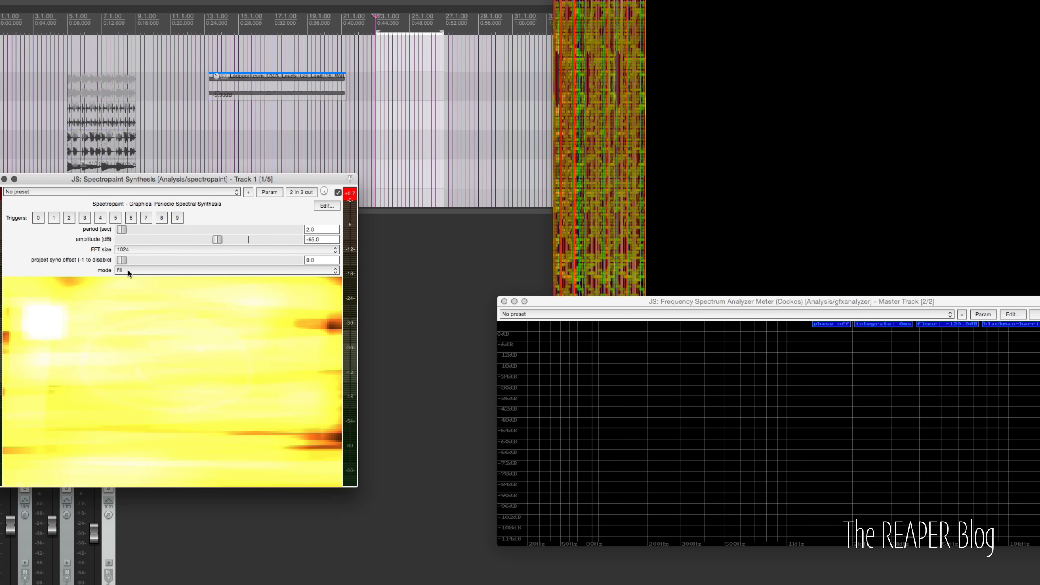
click(129, 272)
click(128, 262)
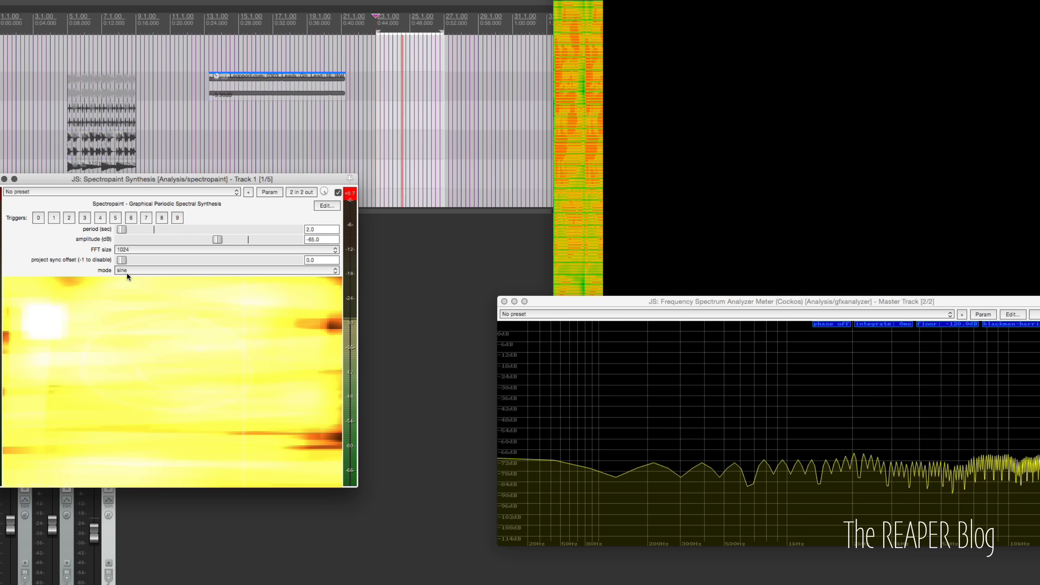
key(space)
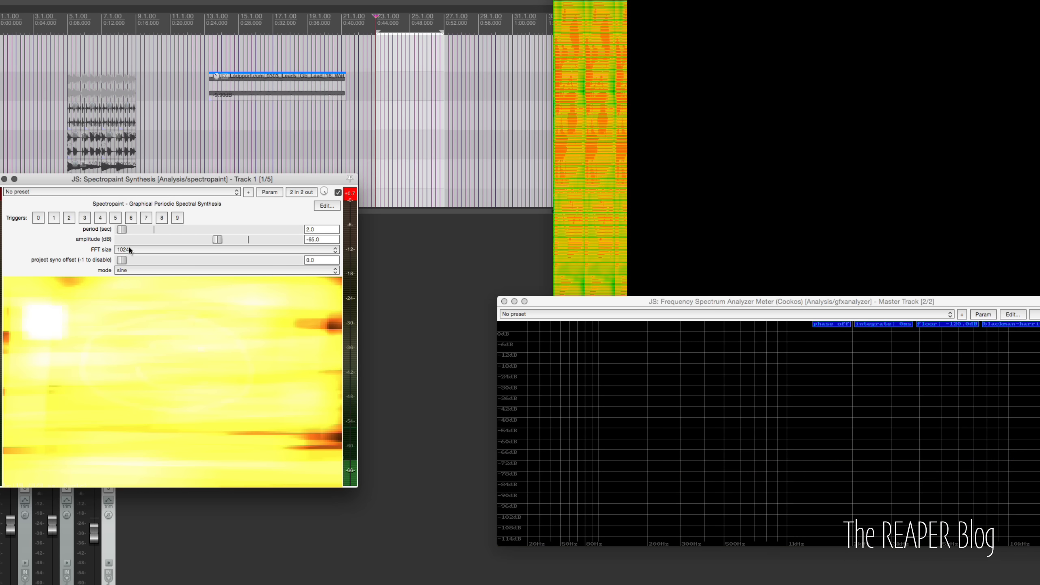
- Set the Spectropaint FFT size to 256 and start playback
click(128, 247)
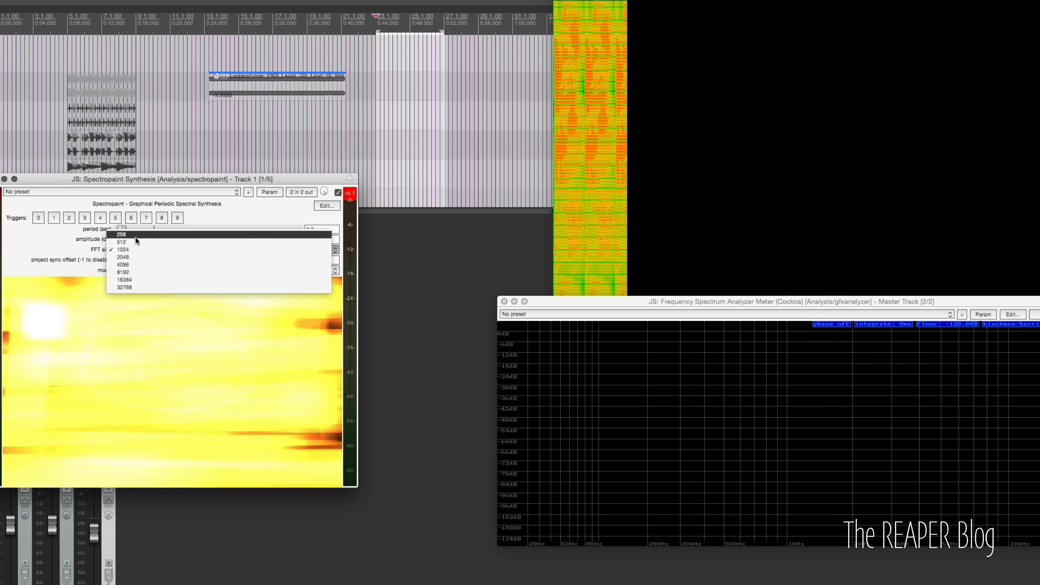
click(136, 239)
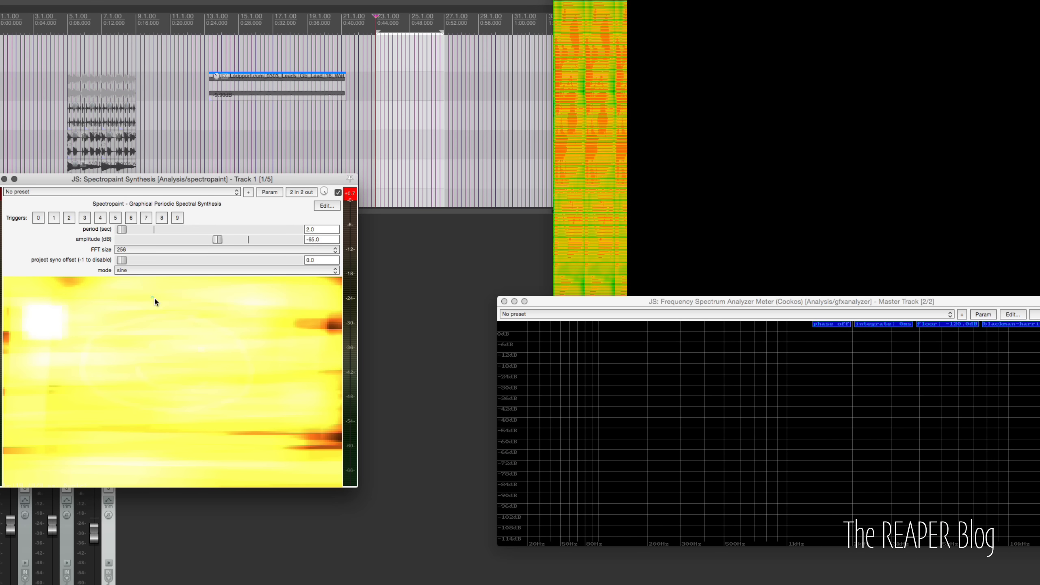
key(space)
- Raise the FFT size through 512 and 1024 to 2048 during playback to compare the sound in sine mode
click(149, 249)
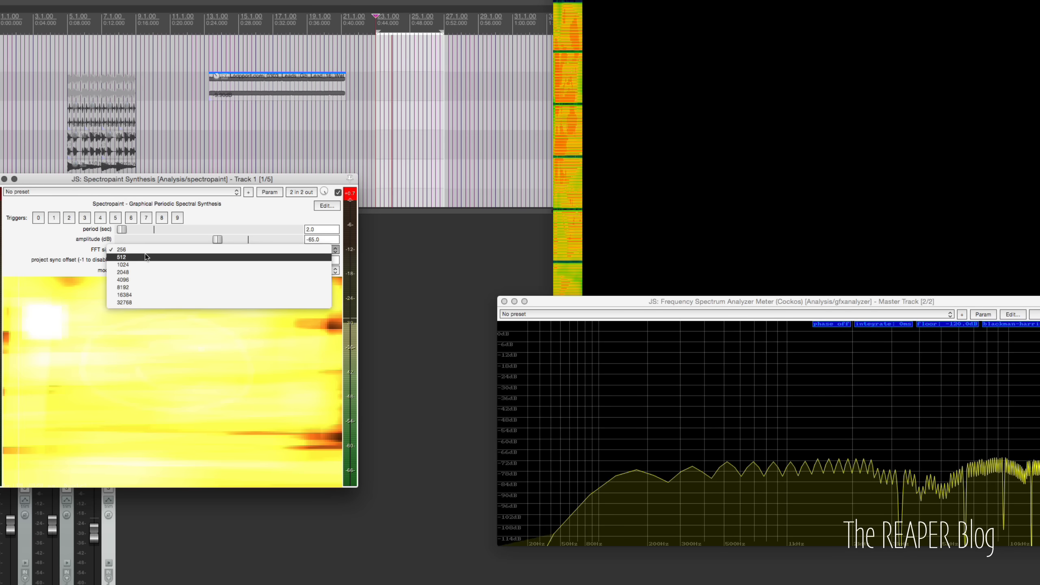
click(142, 255)
click(142, 250)
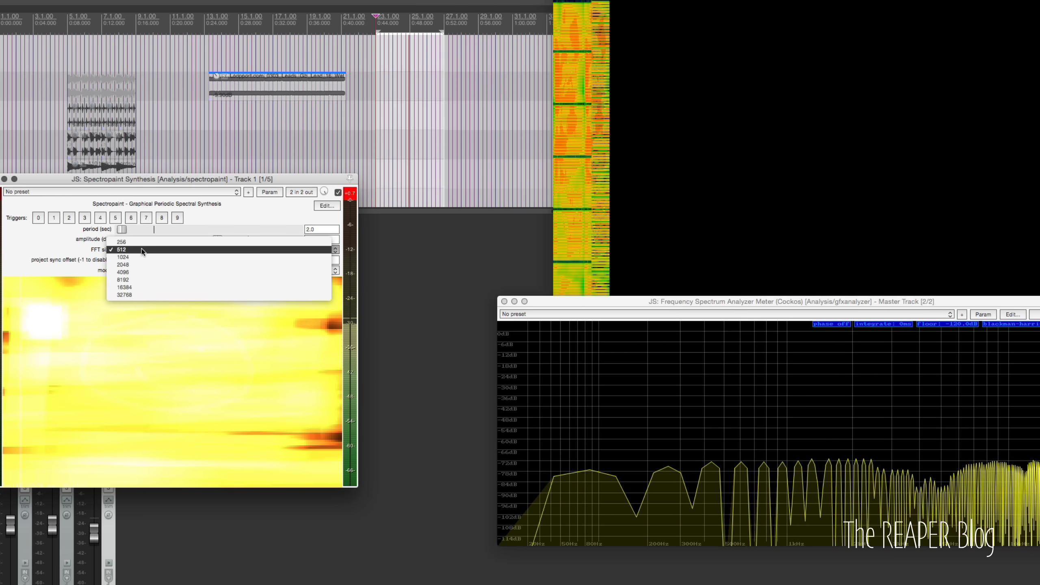
click(141, 258)
click(136, 248)
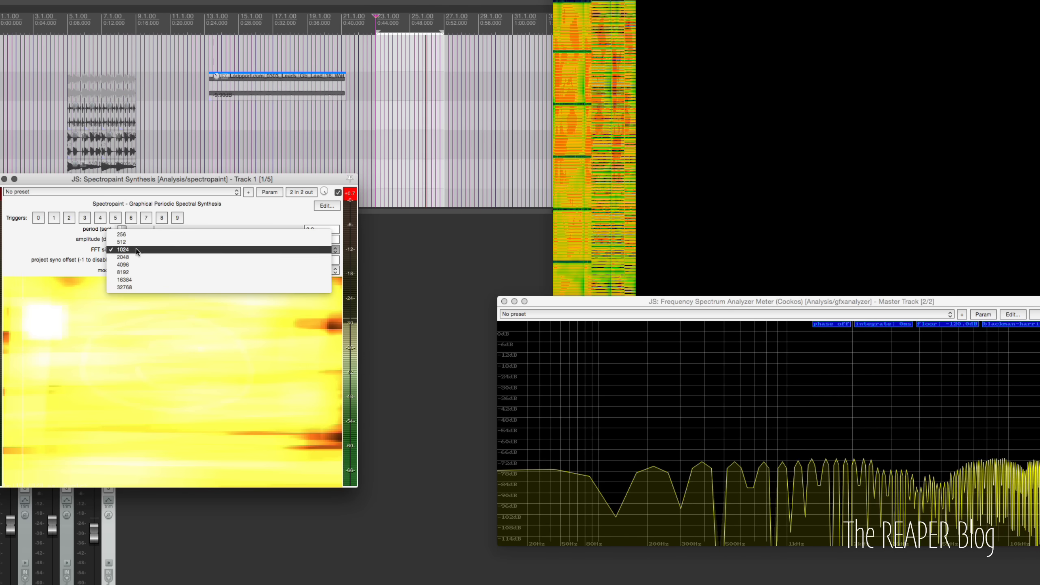
click(144, 257)
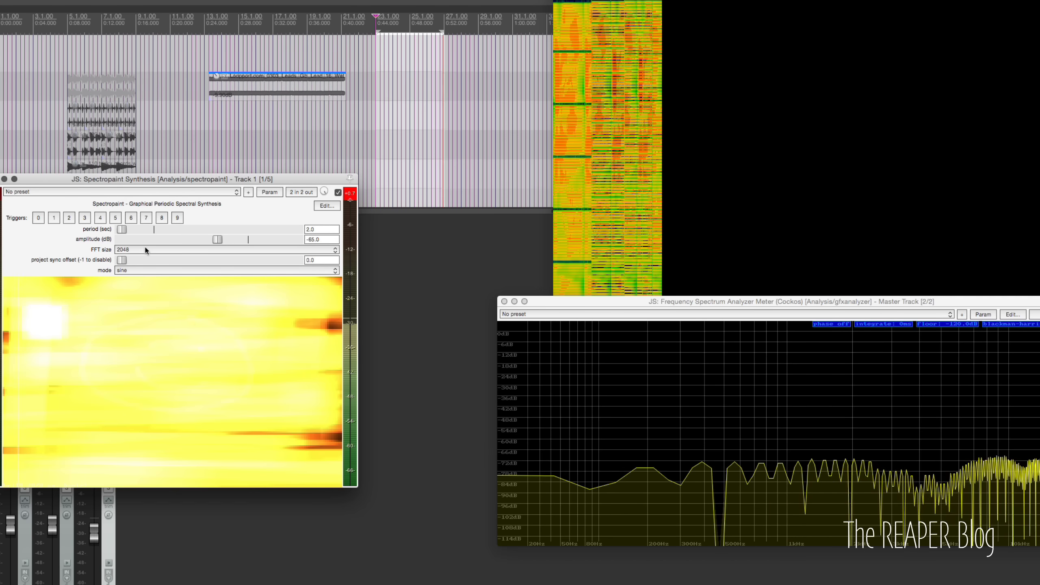
- Raise the FFT size to 4096 and to 32768 while the sine-mode sound keeps playing
click(145, 250)
click(145, 257)
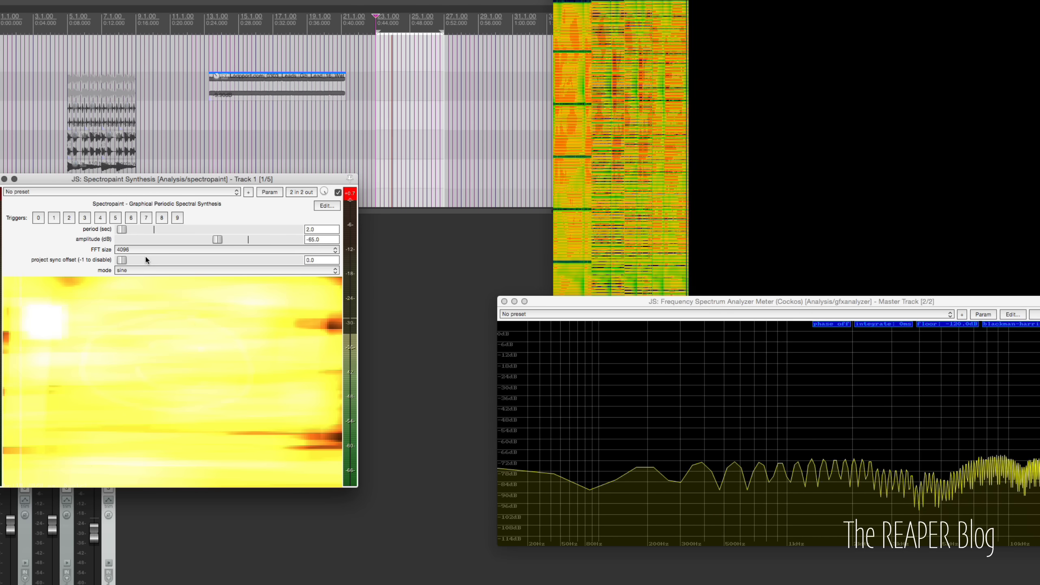
click(146, 250)
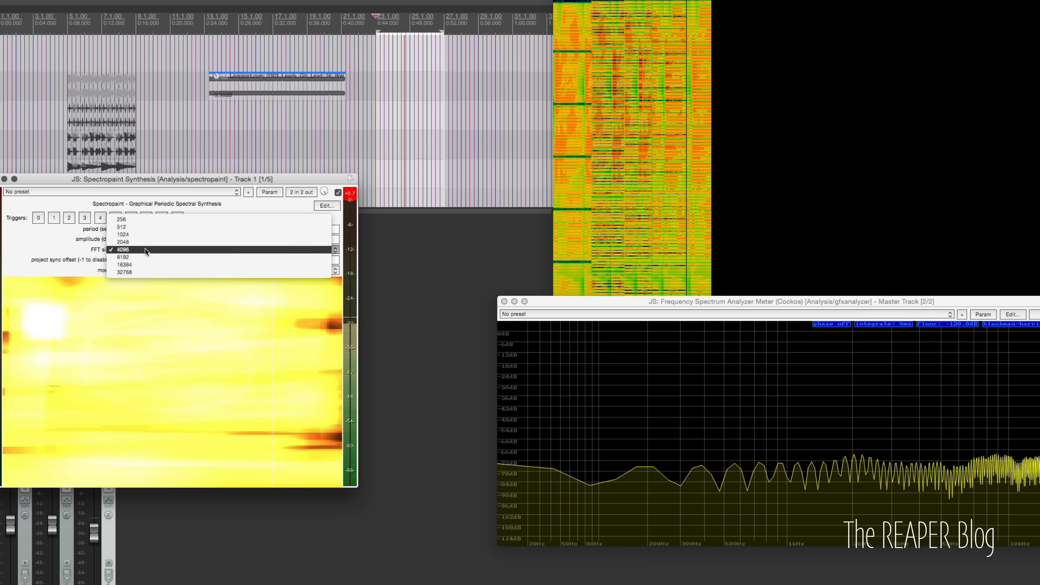
click(146, 272)
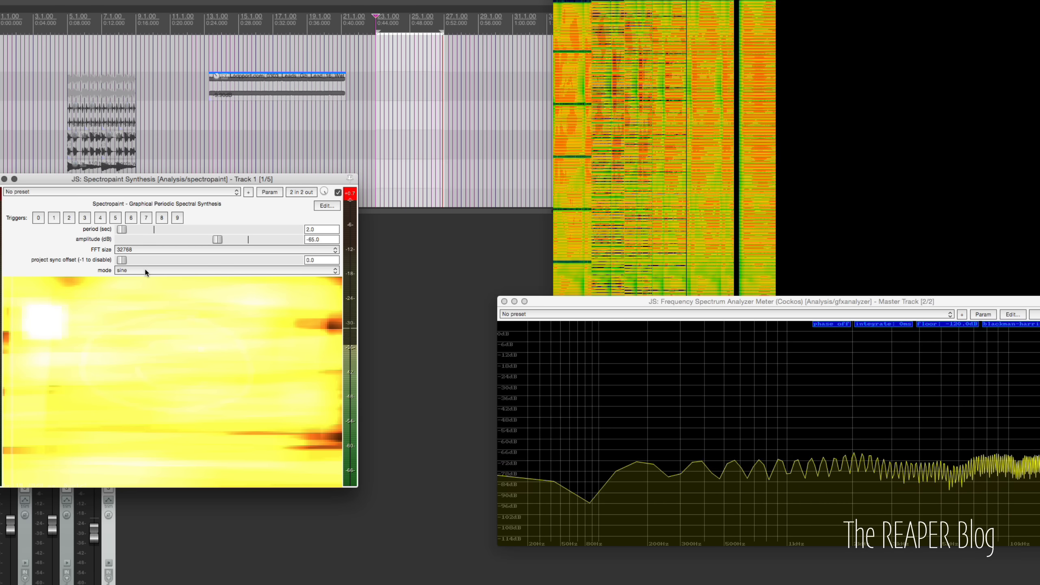
- Bring the FFT size back down to 256 and change the Spectropaint mode to fill
click(149, 250)
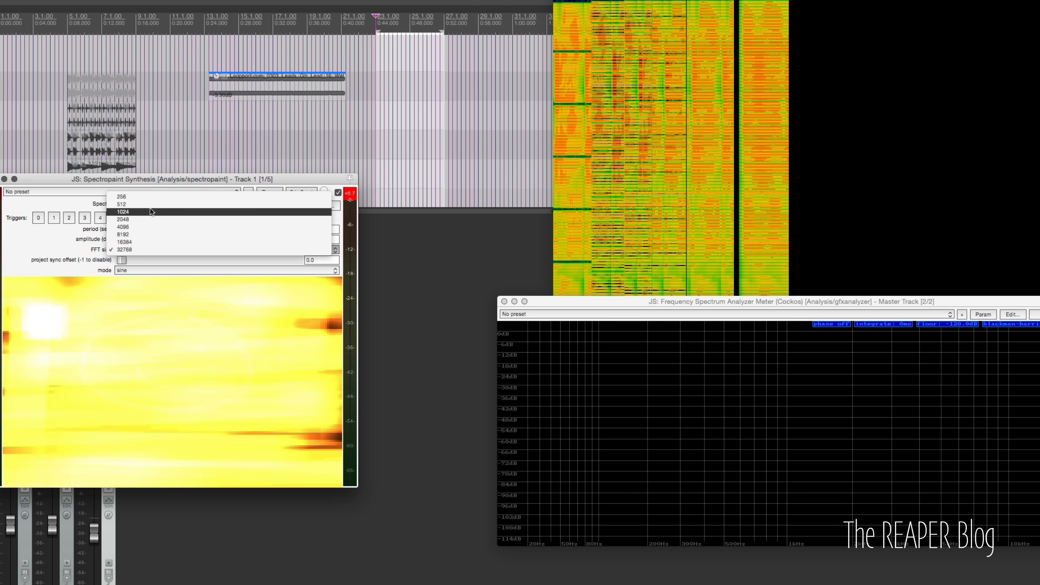
click(153, 204)
click(130, 250)
click(129, 242)
click(129, 271)
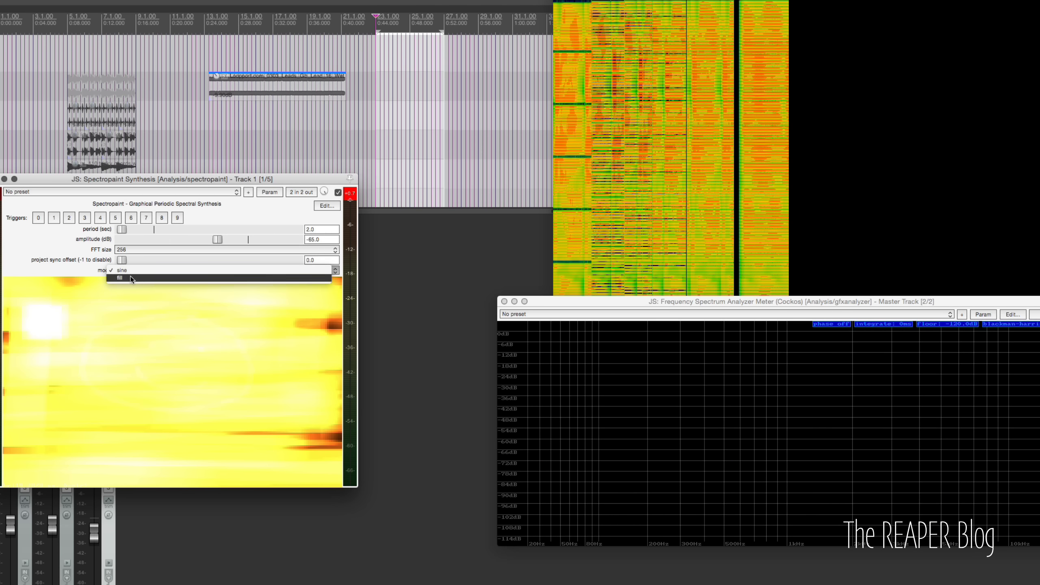
click(130, 277)
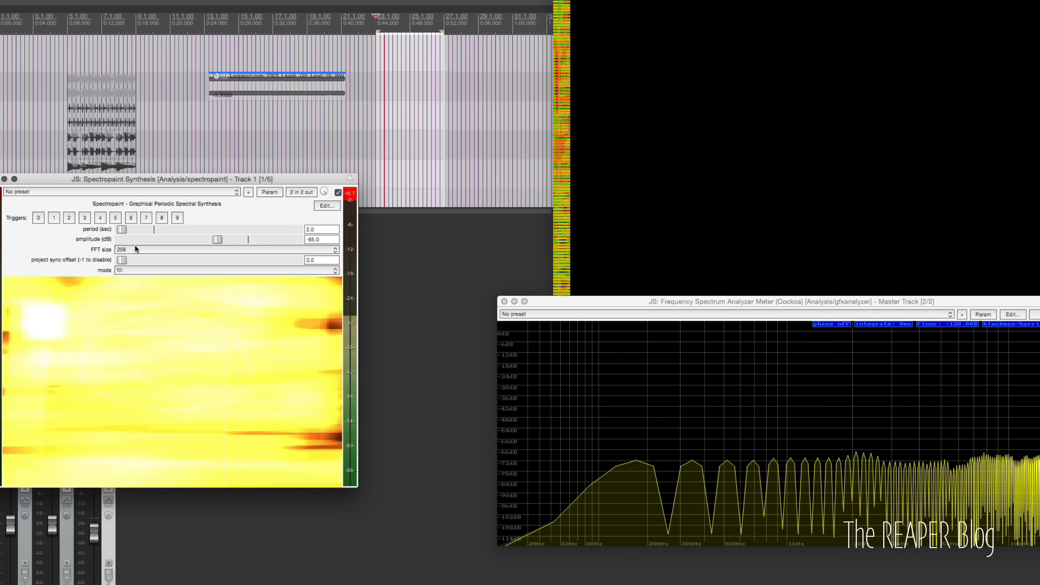
- Raise the FFT size through 512 and 1024 to 2048 to compare the sound in fill mode
click(135, 247)
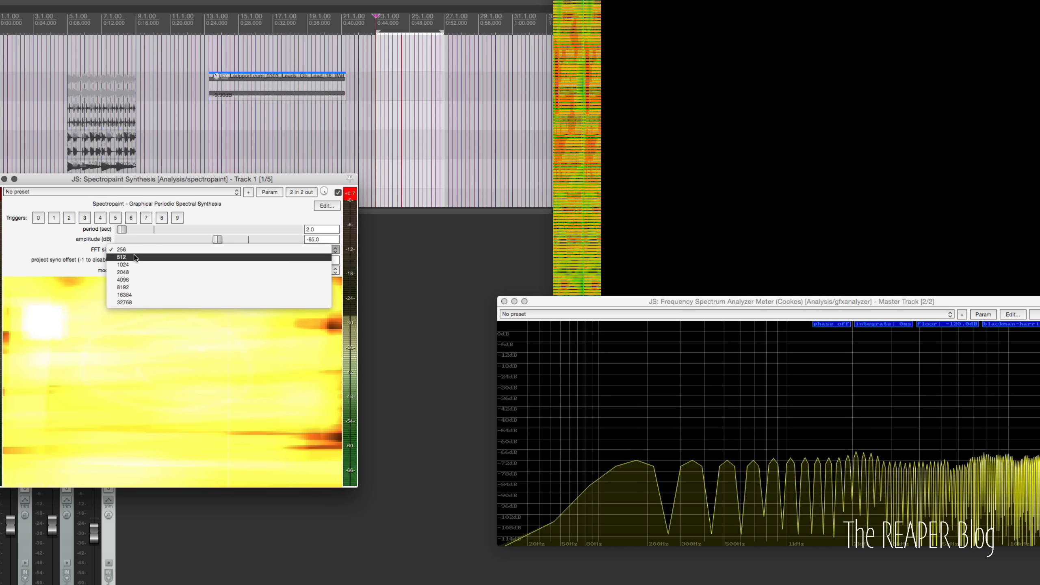
click(134, 256)
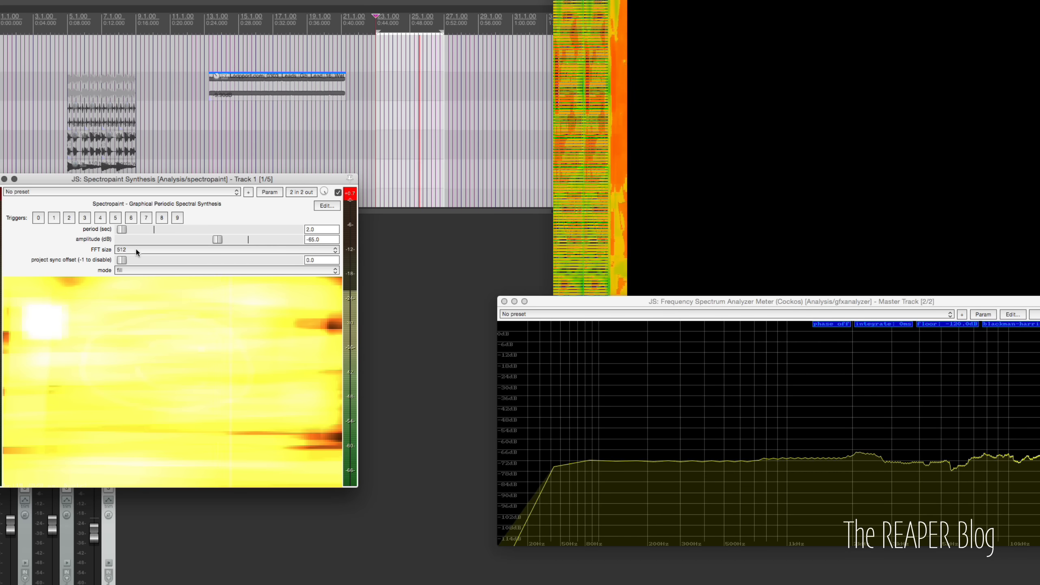
click(137, 252)
click(136, 255)
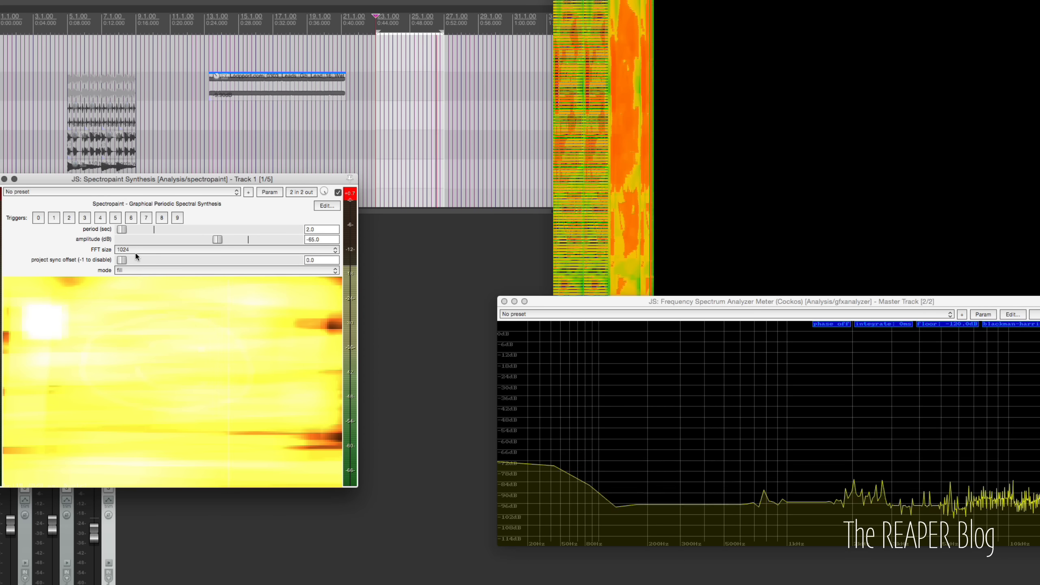
click(135, 248)
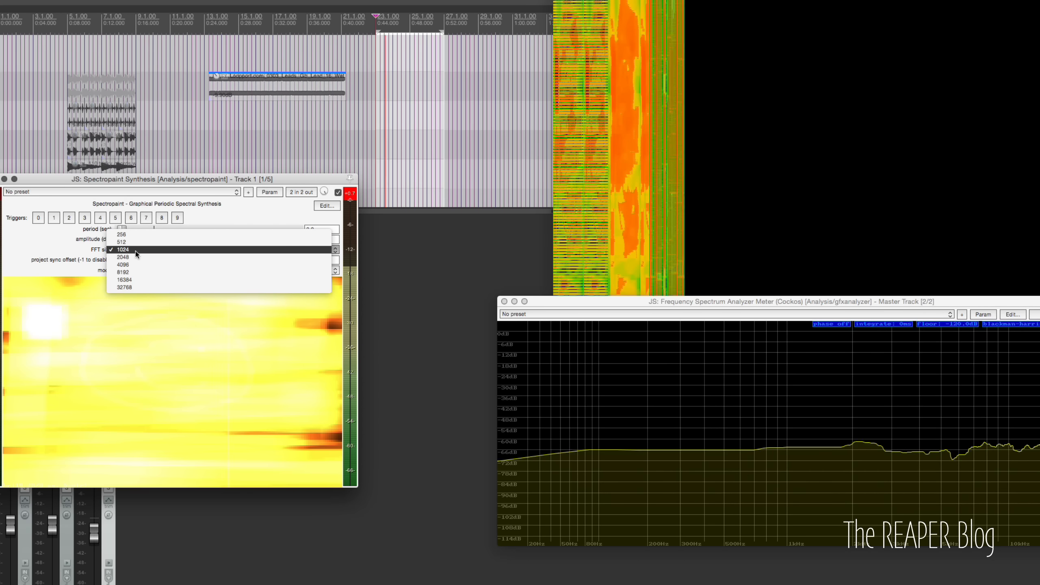
click(135, 256)
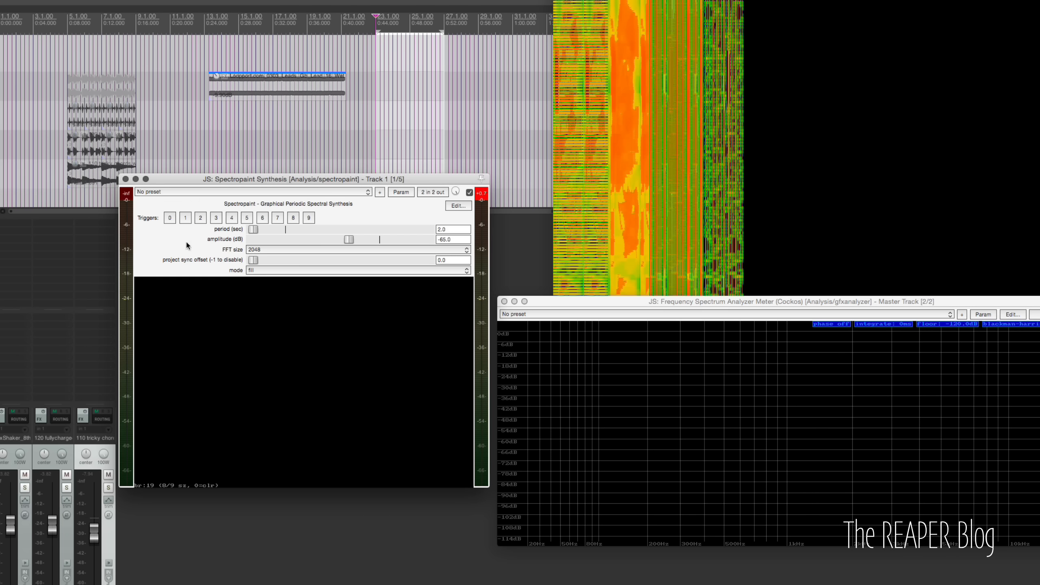
- Paint a broad curved stroke and a solid block on the empty canvas, try playing them, and clear the canvas
mouse_move(174, 326)
mouse_down()
mouse_move(318, 341)
mouse_move(370, 384)
mouse_up()
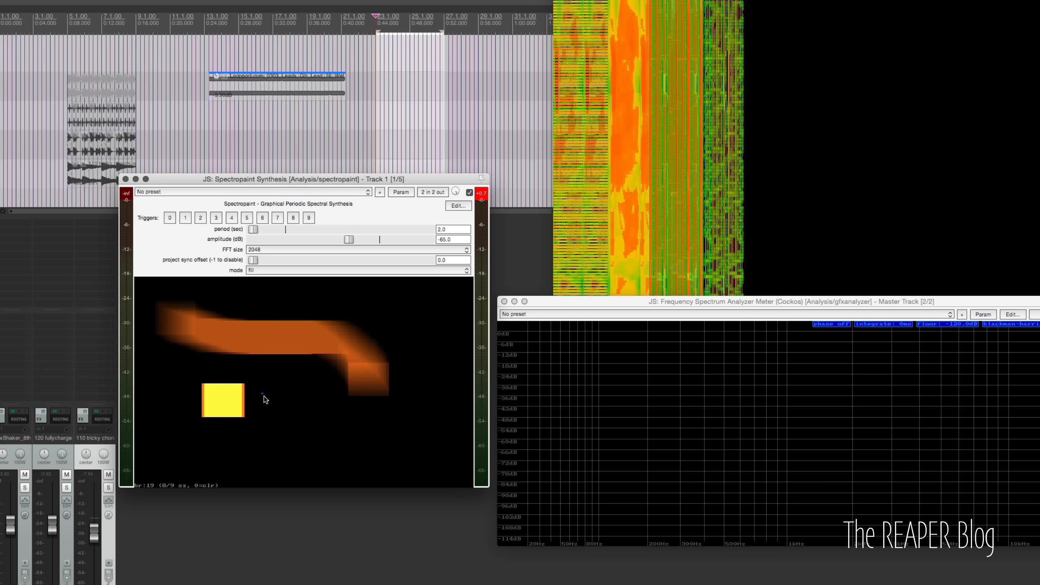
key(space)
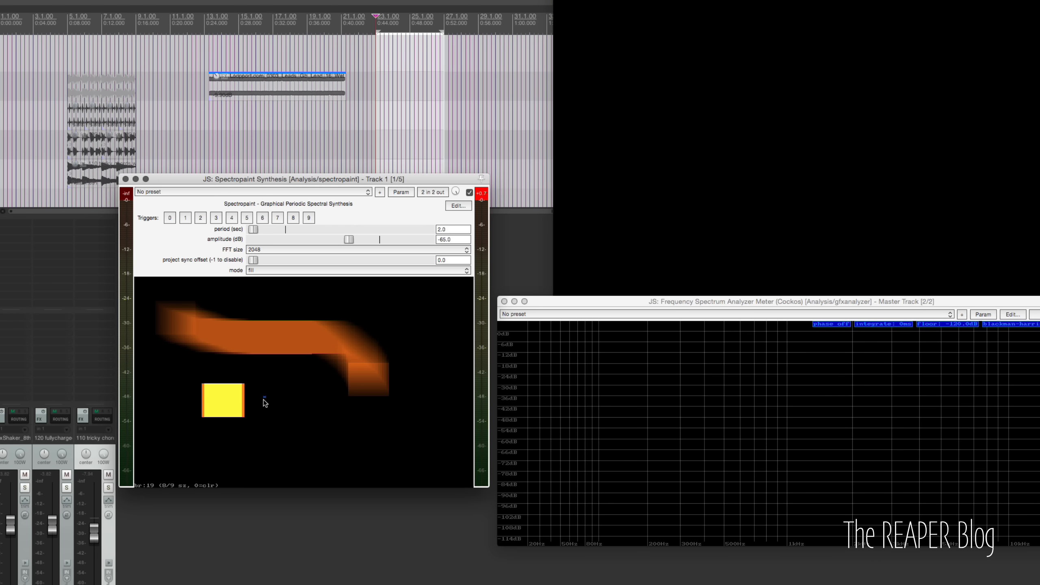
drag(463, 381, 257, 352)
click(169, 218)
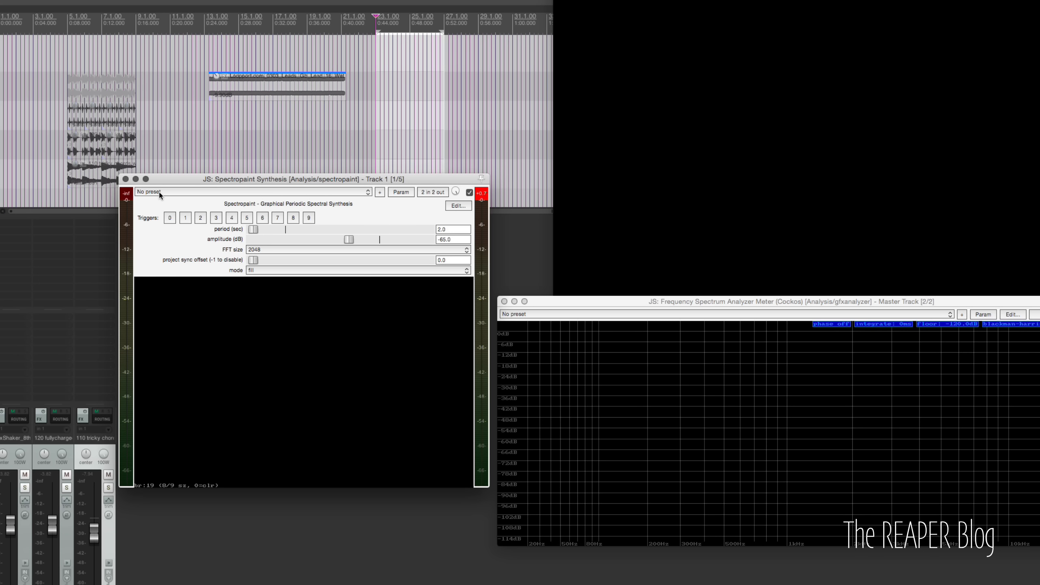
- Load the Spectropaint preset 01 - X, play it, and stop playback
click(161, 192)
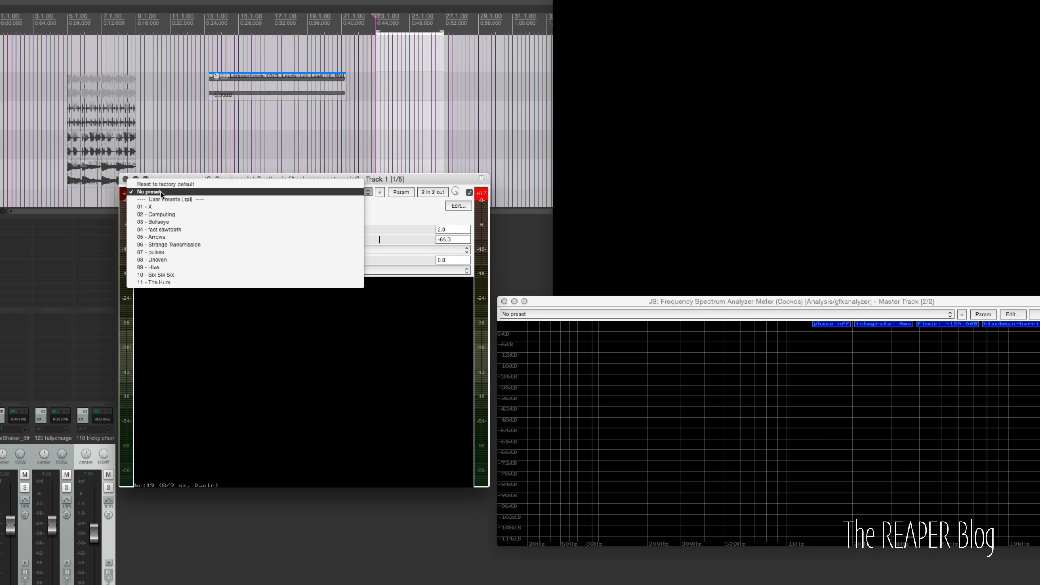
click(160, 207)
key(space)
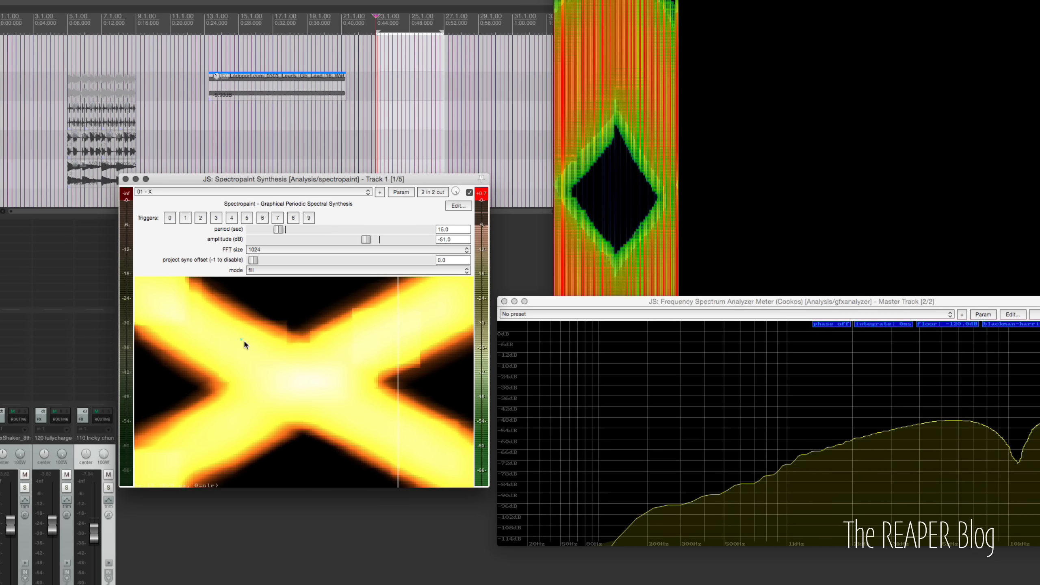
key(space)
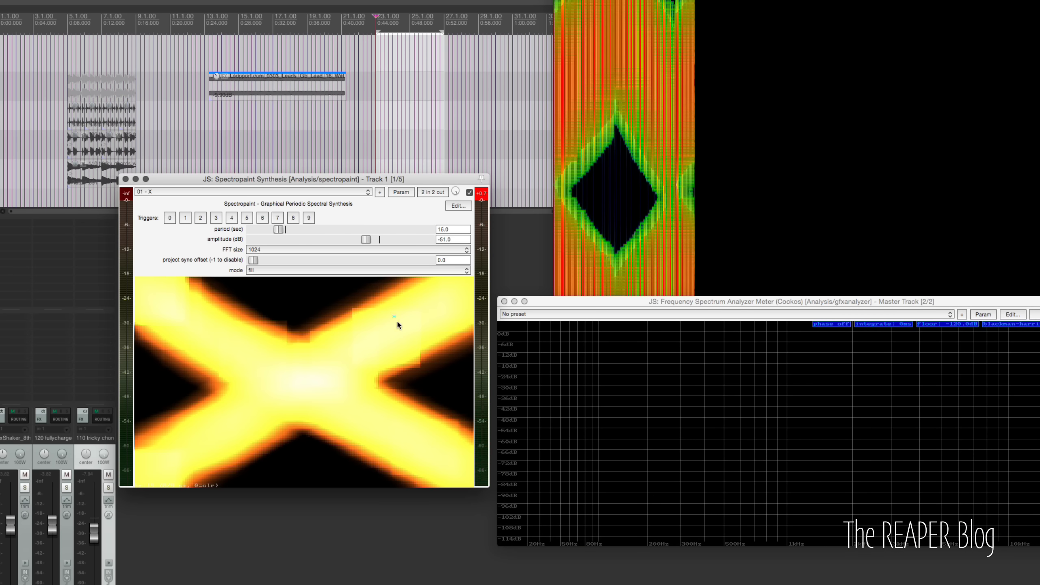
- Audition the preset 02 - Computing, and load 03 - Bullseye and play it
click(174, 192)
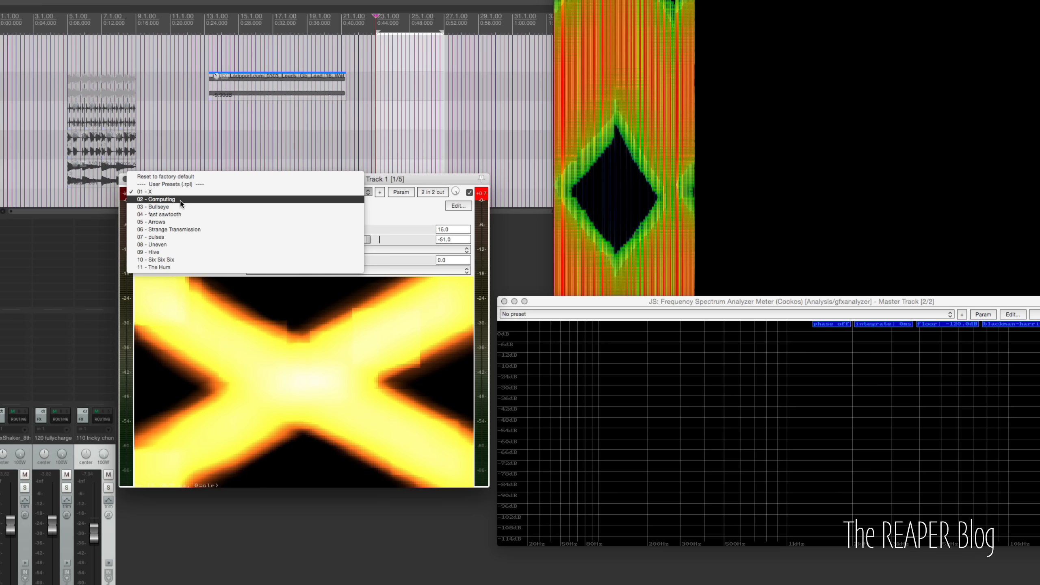
click(184, 199)
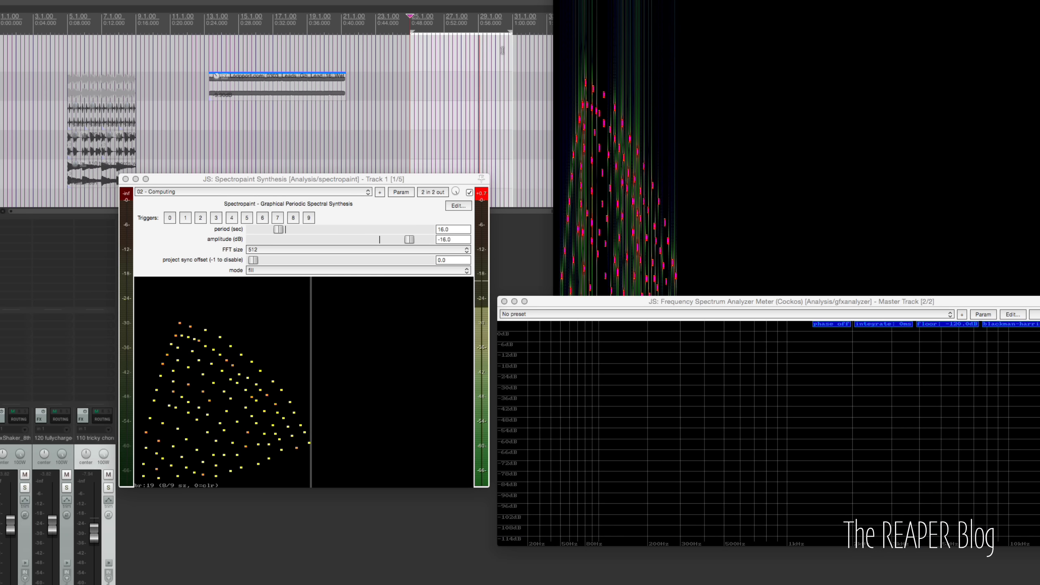
click(177, 192)
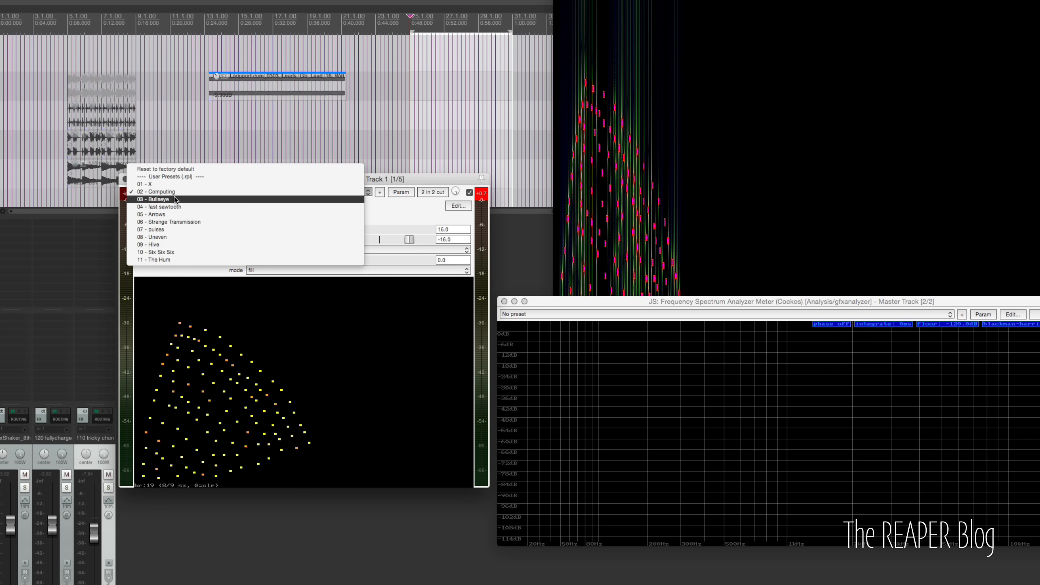
click(176, 200)
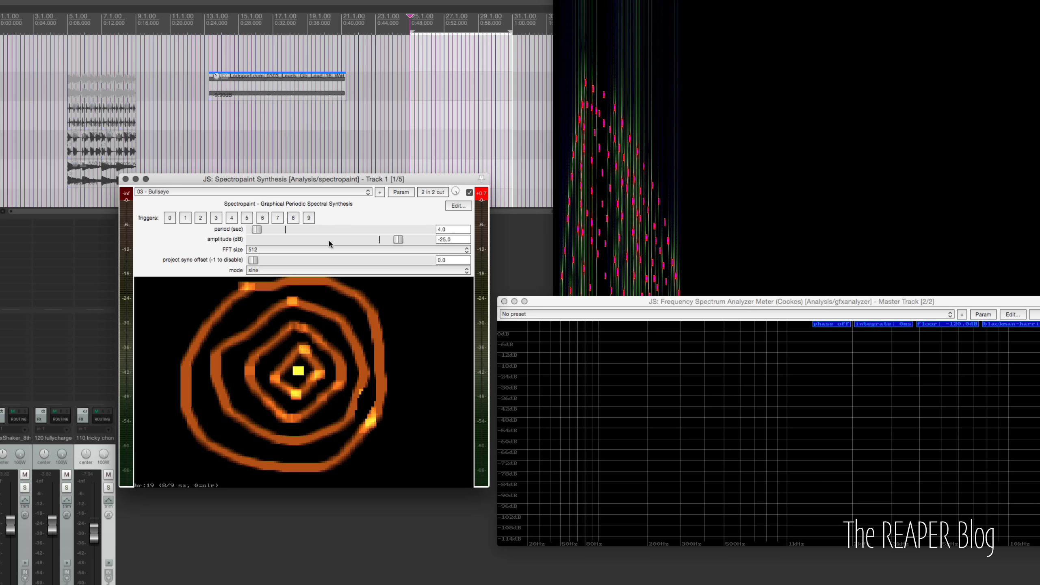
key(space)
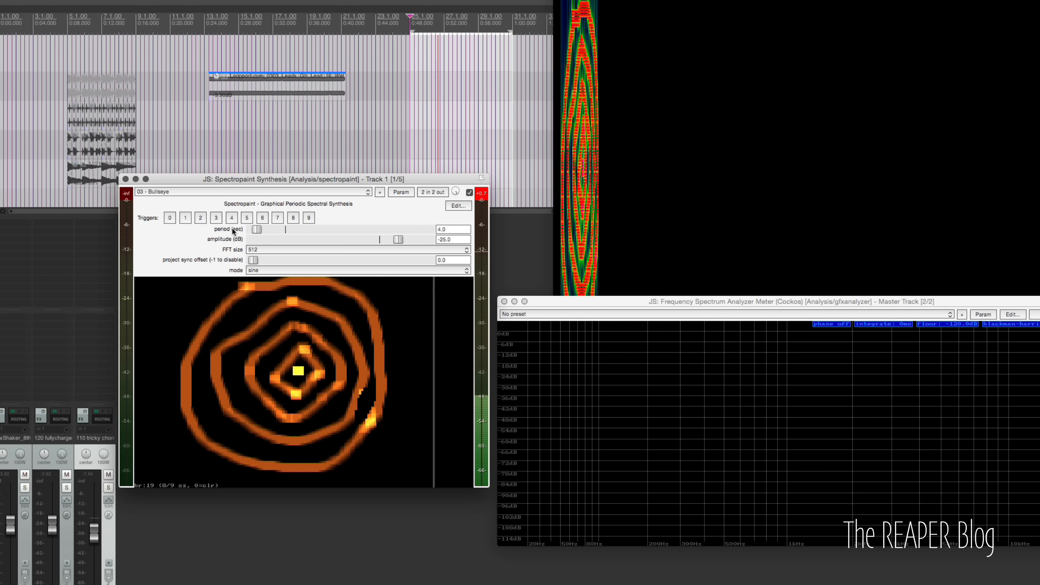
- Load the preset 04 - fast sawtooth, play it, and stop playback
click(179, 191)
click(229, 205)
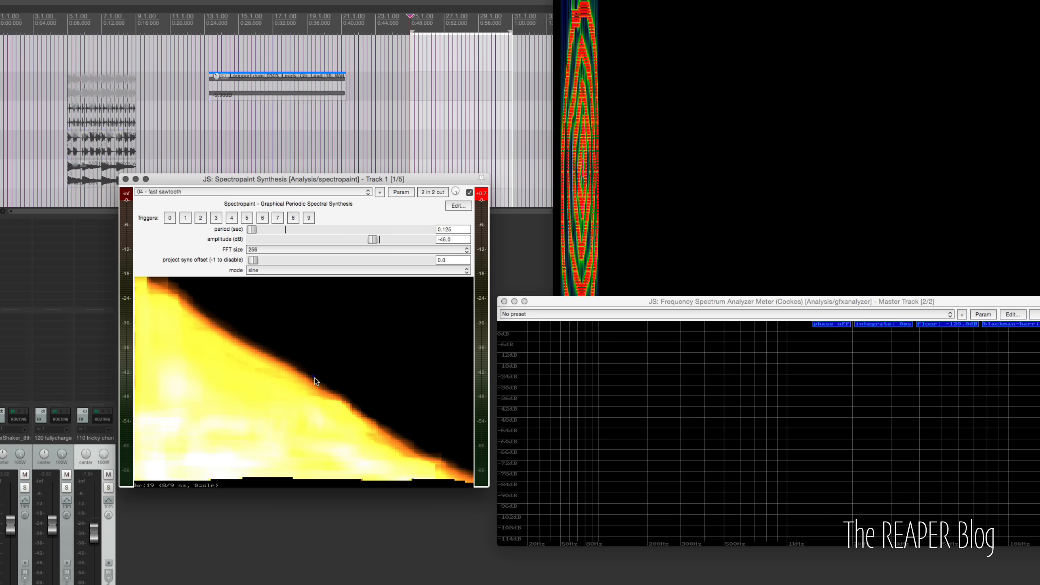
key(space)
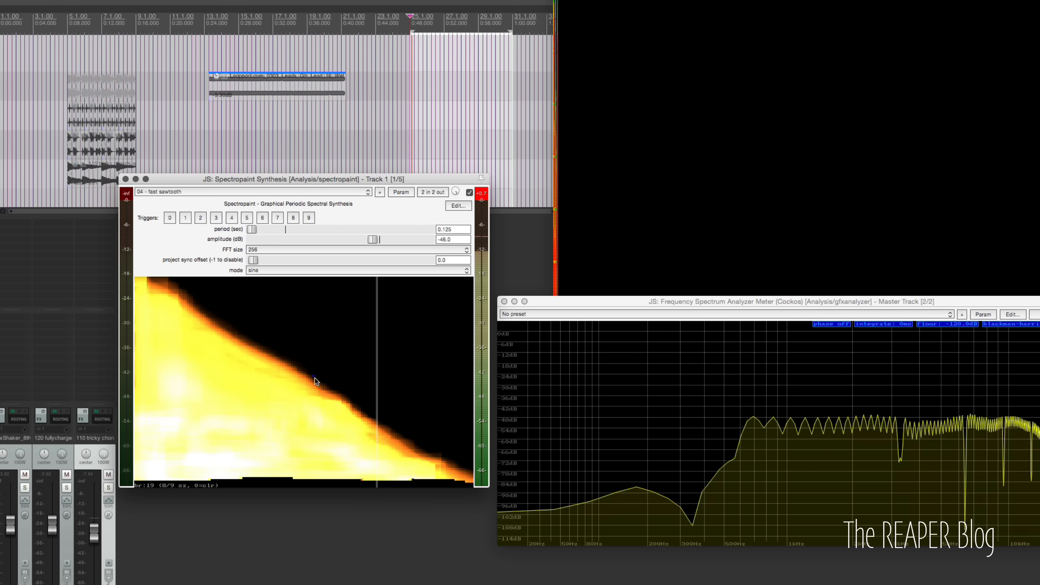
key(space)
- Load the preset 05 - Arrows and start playback
click(163, 191)
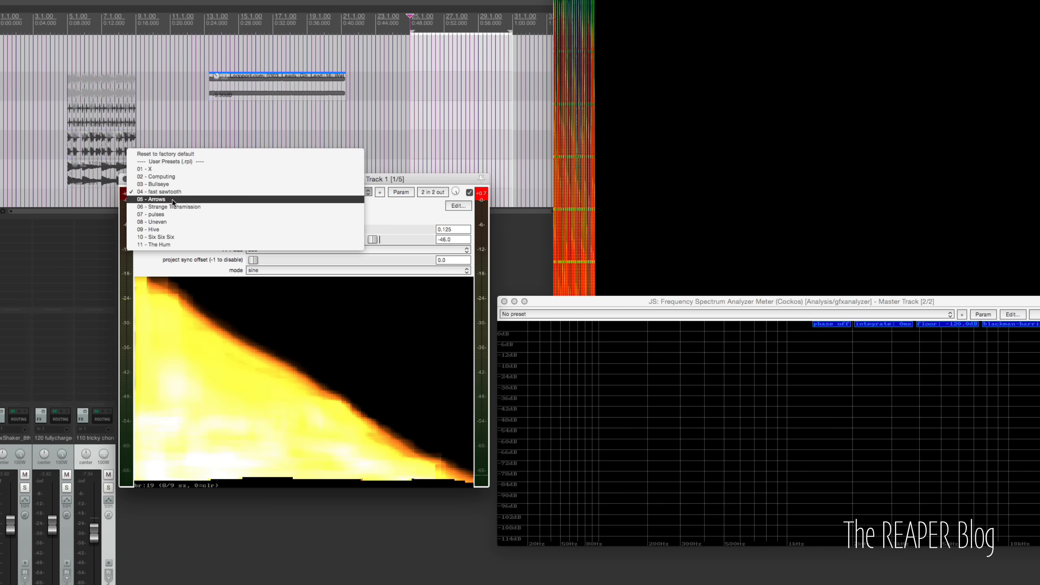
click(159, 205)
key(space)
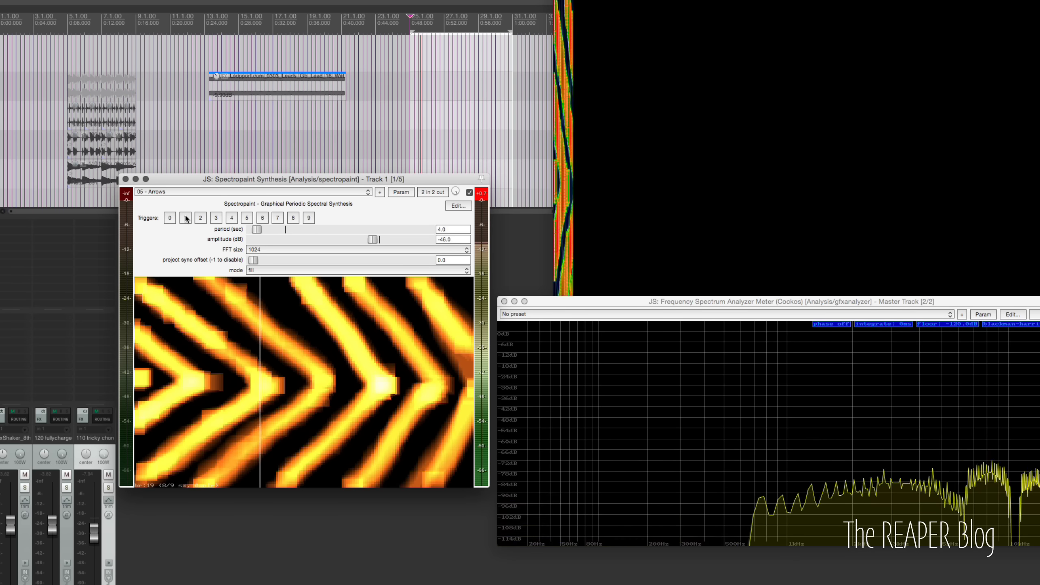
- Audition the Spectropaint presets 06 - Strange Transmission and 07 - pulses during playback
click(162, 192)
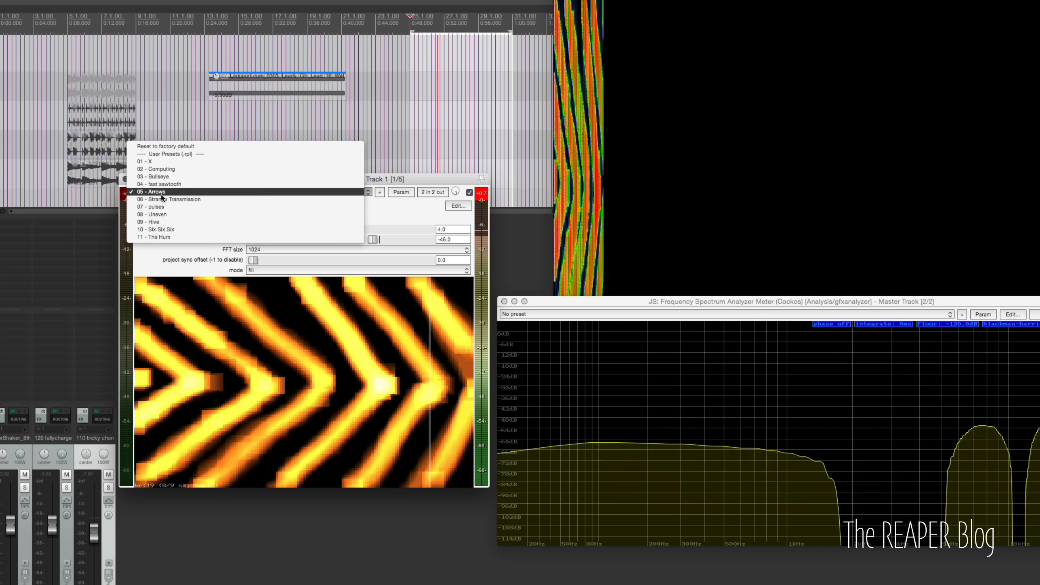
click(164, 202)
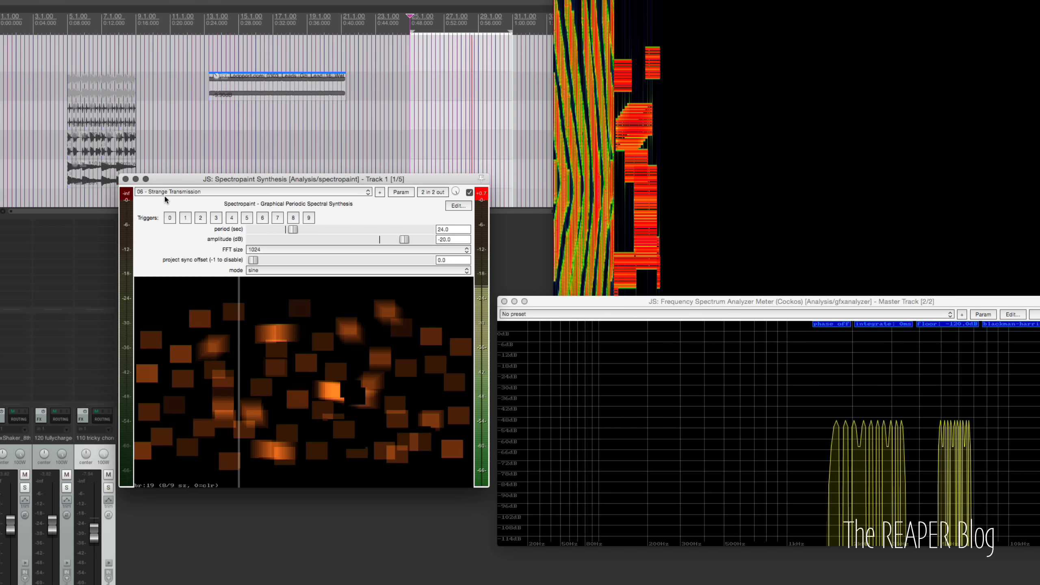
click(163, 195)
click(167, 200)
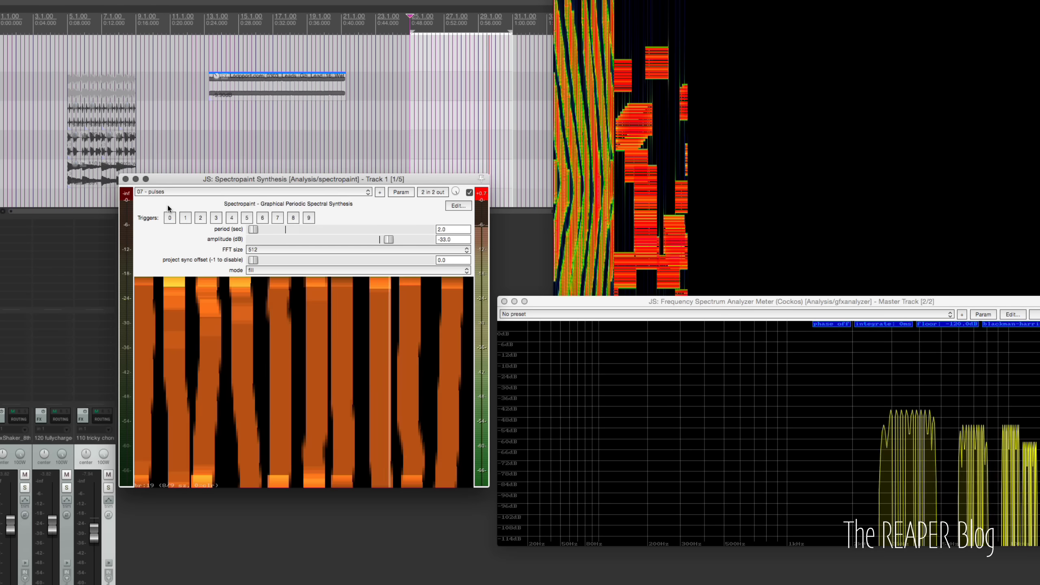
- Audition the presets 08 - Uneven and 09 - Hive during playback
click(161, 193)
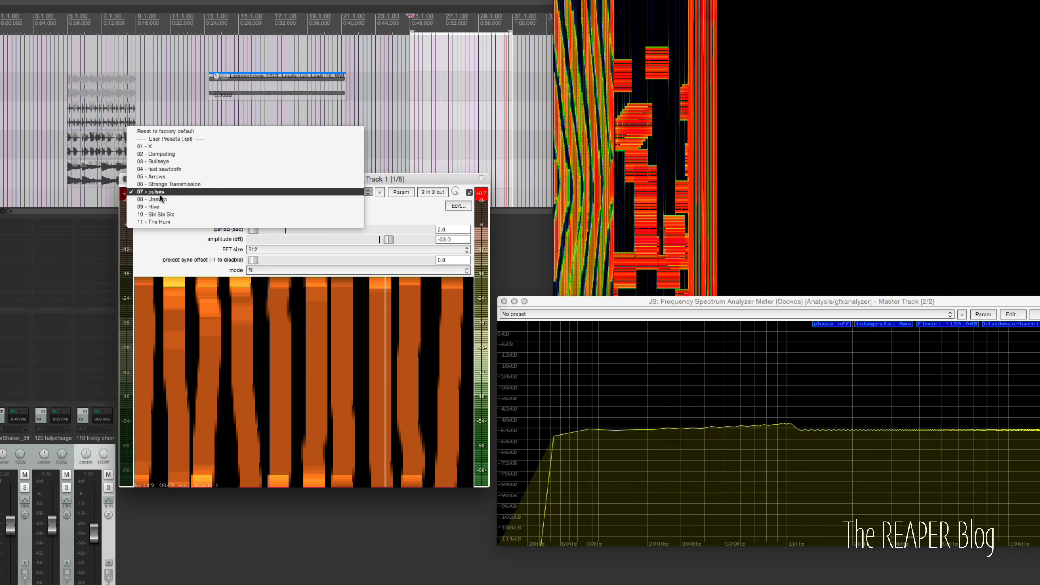
click(161, 202)
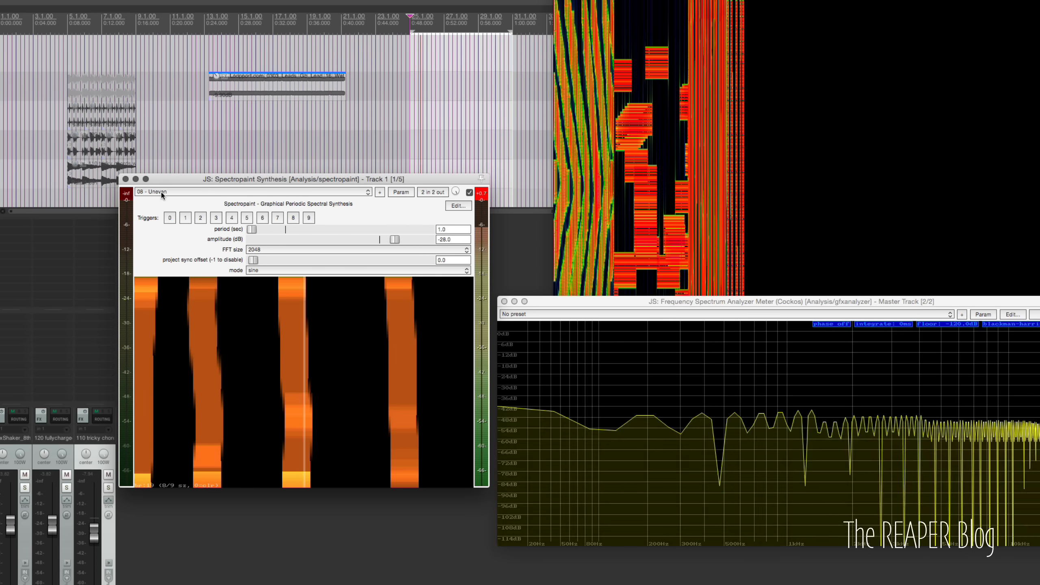
click(162, 195)
click(161, 200)
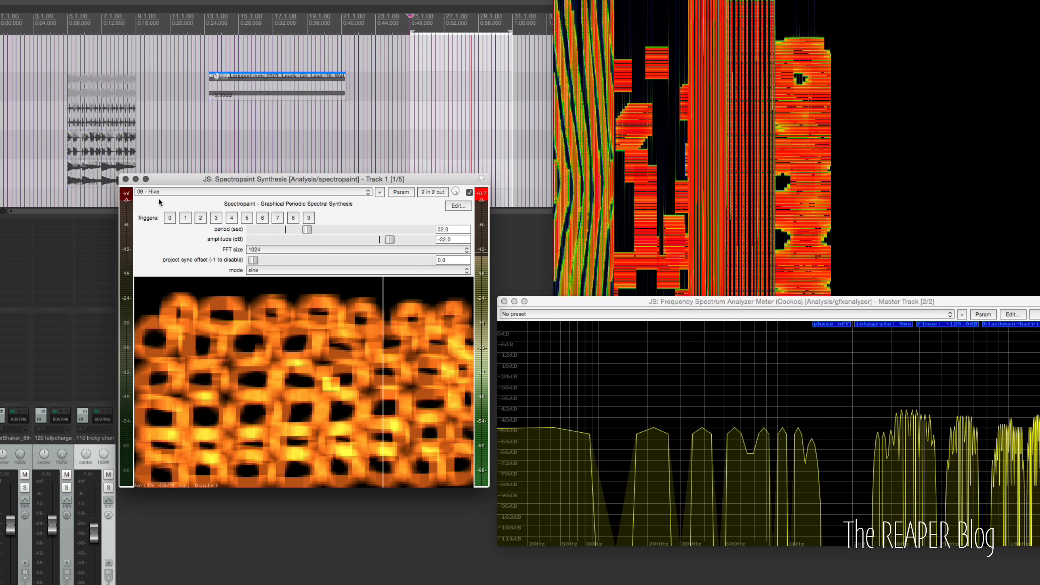
- Audition the preset 10 - Six Six Six, and load 11 - The Hum
click(171, 191)
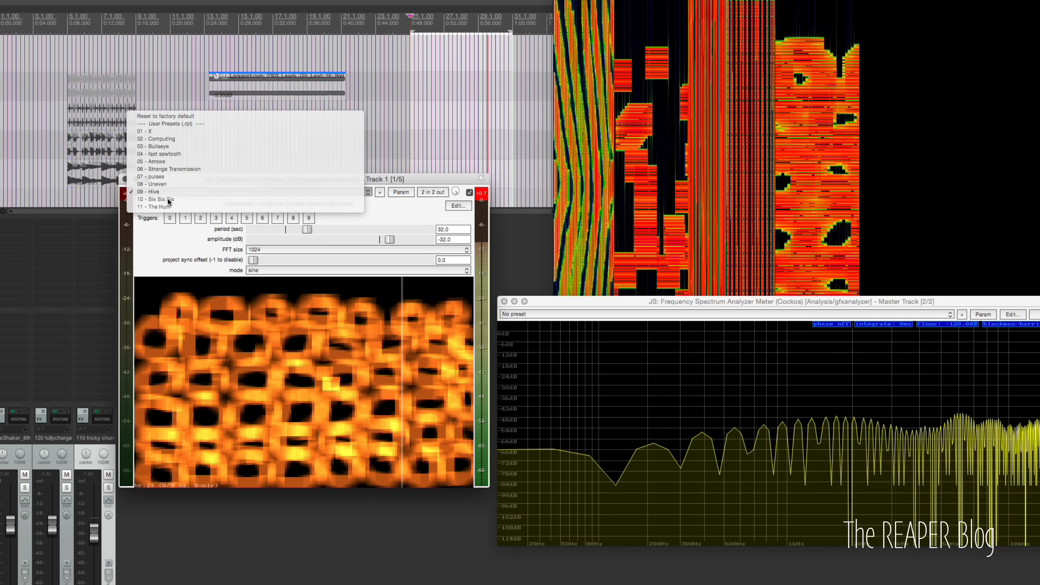
click(168, 198)
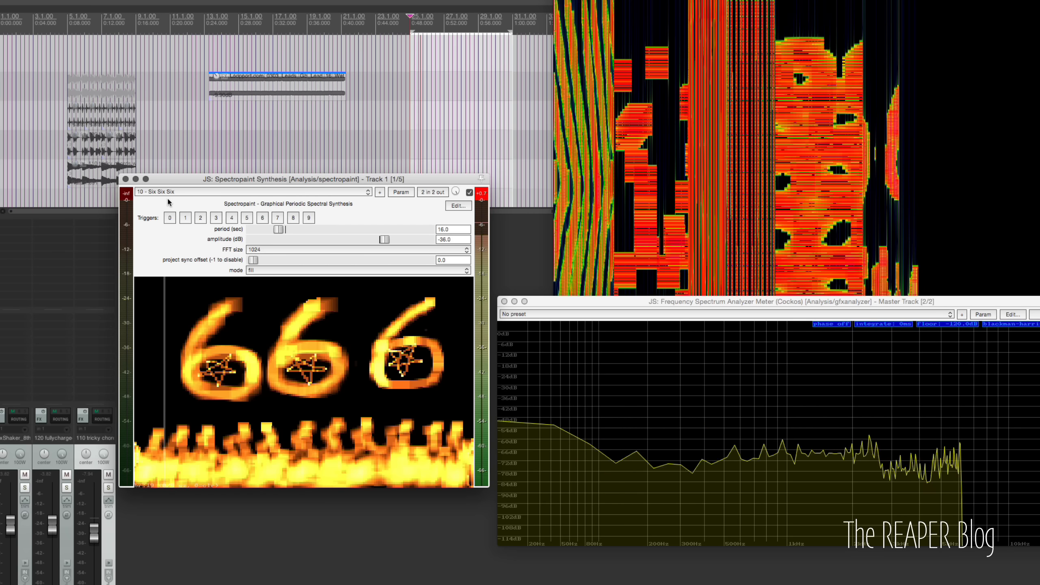
click(174, 192)
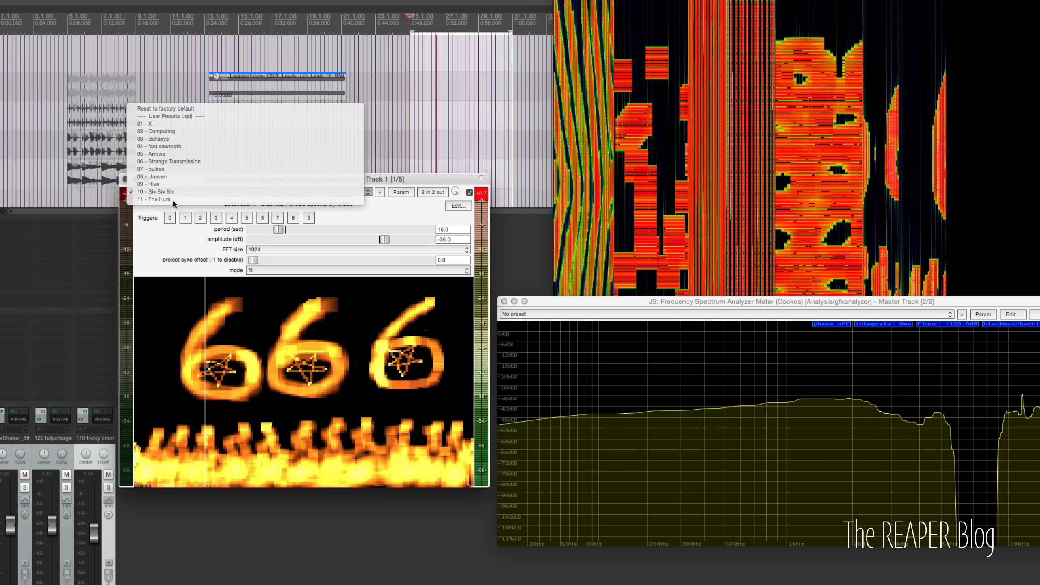
click(172, 199)
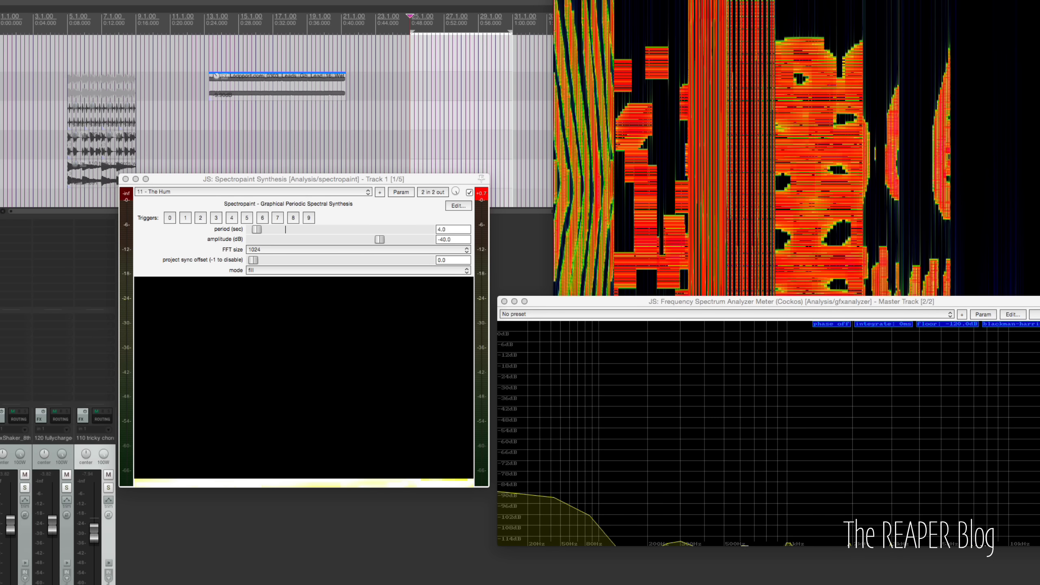
- Reload the preset 05 - Arrows and play it through the ReaVerbate Dark ambience reverb, and switch to 02 - Computing
click(184, 192)
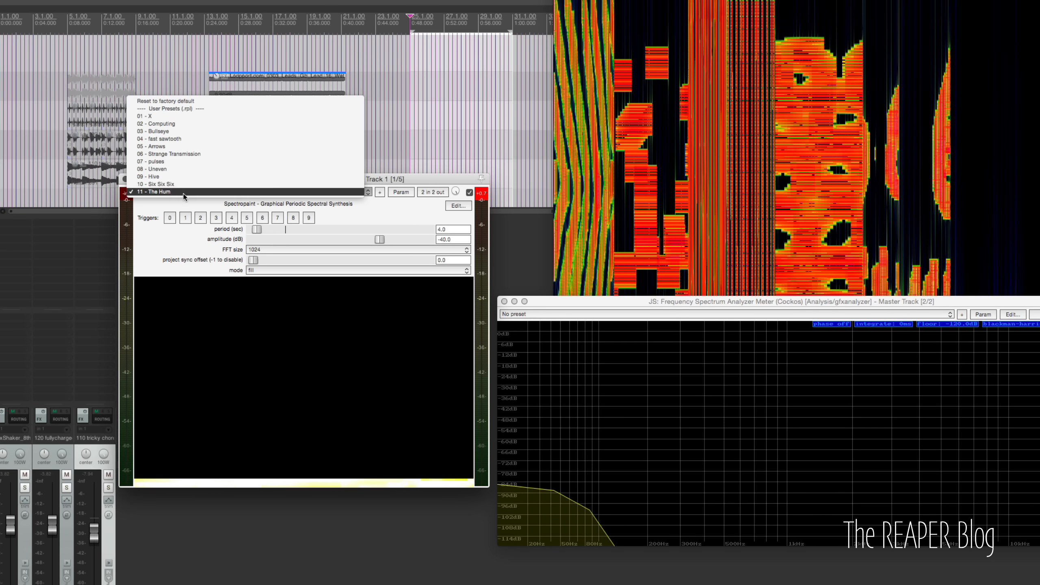
click(200, 146)
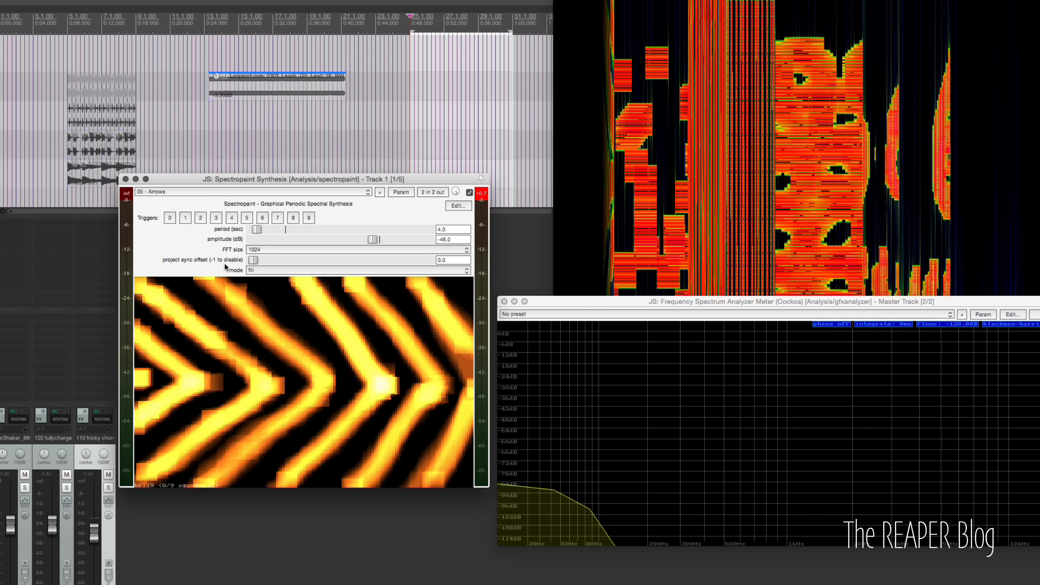
key(space)
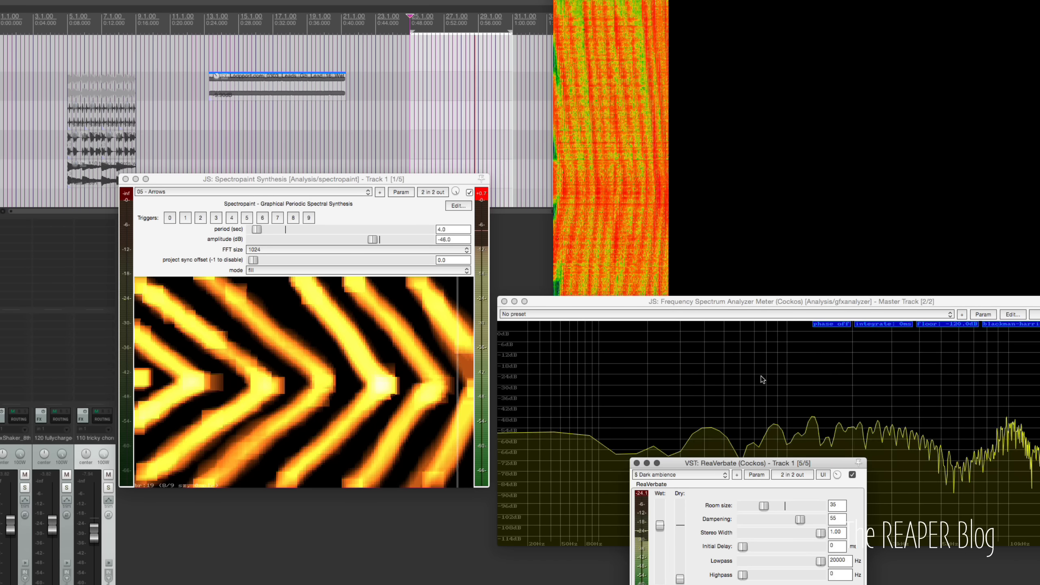
click(328, 192)
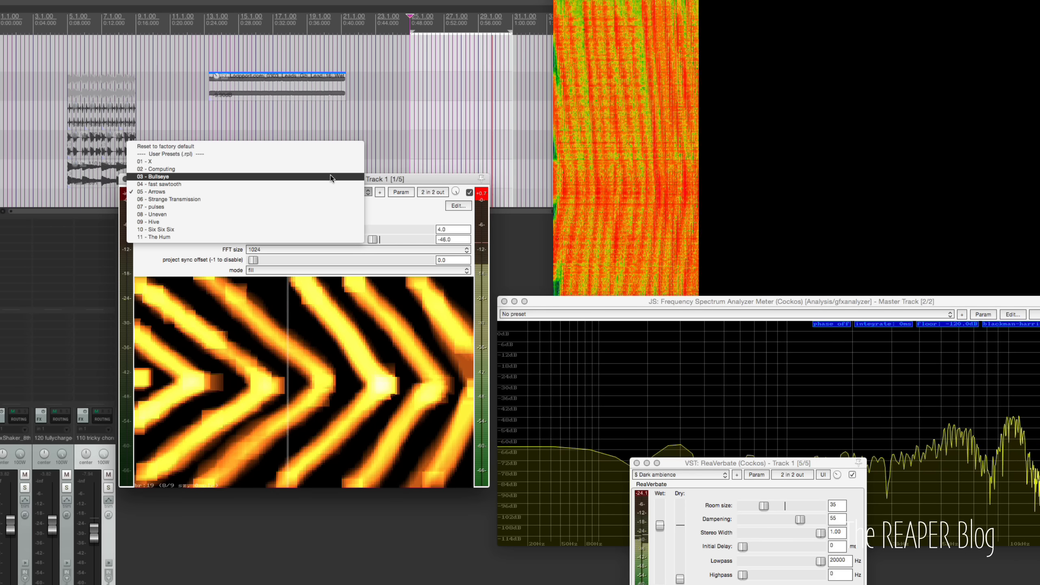
click(333, 170)
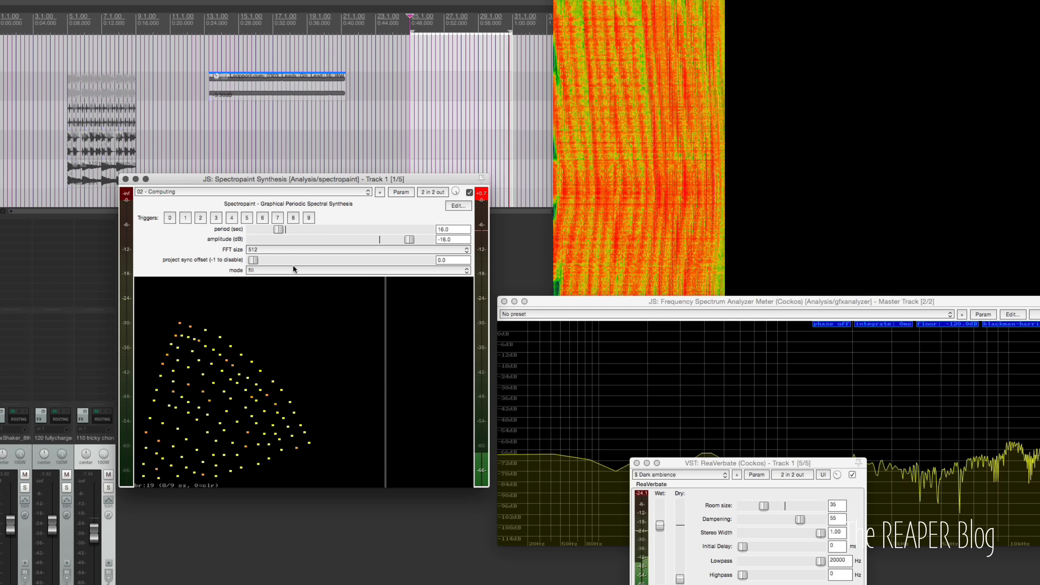
- Audition the presets 06 - Strange Transmission and 09 - Hive through the reverb
click(184, 192)
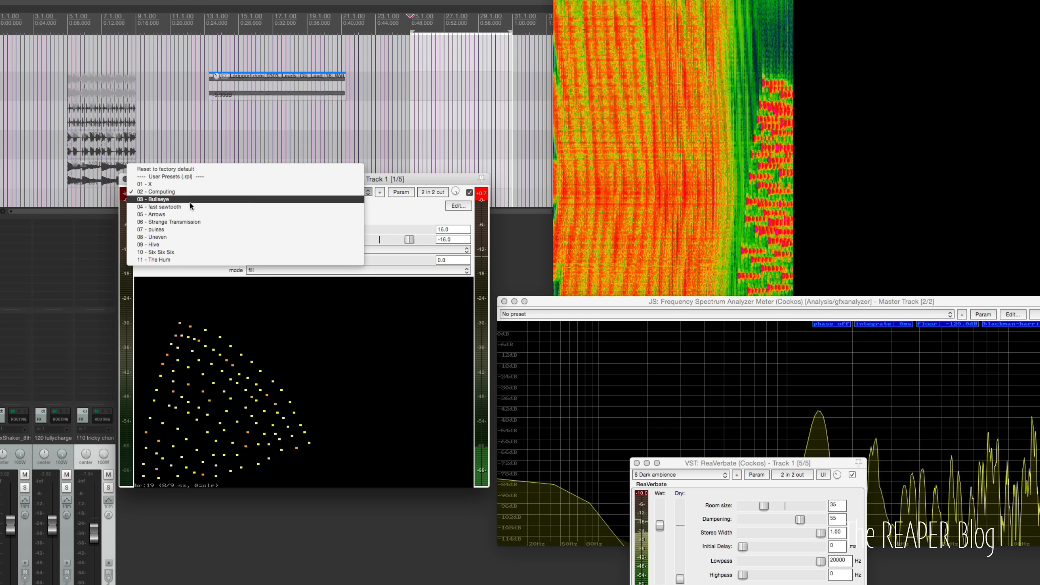
click(198, 223)
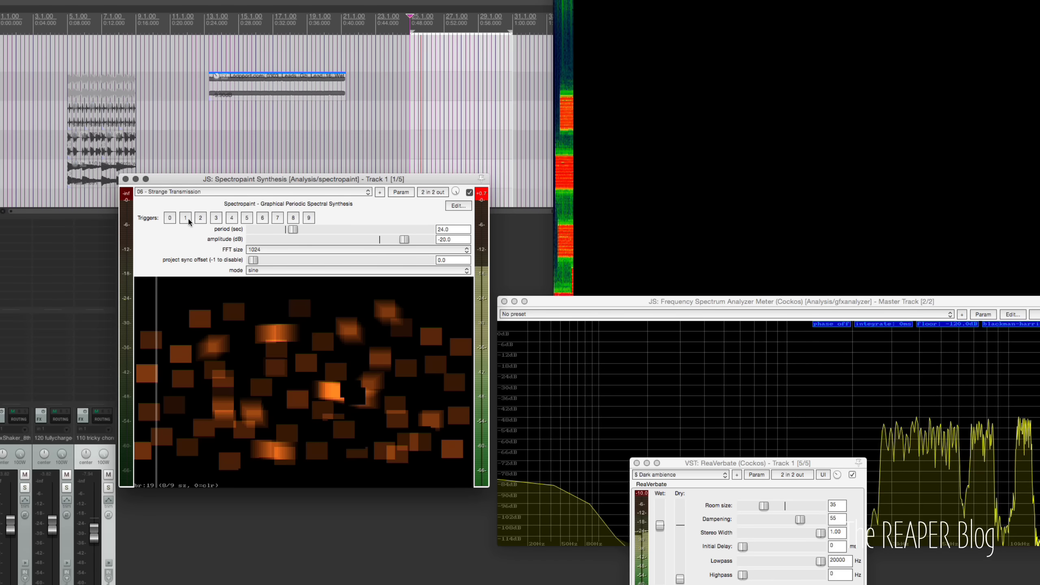
click(161, 193)
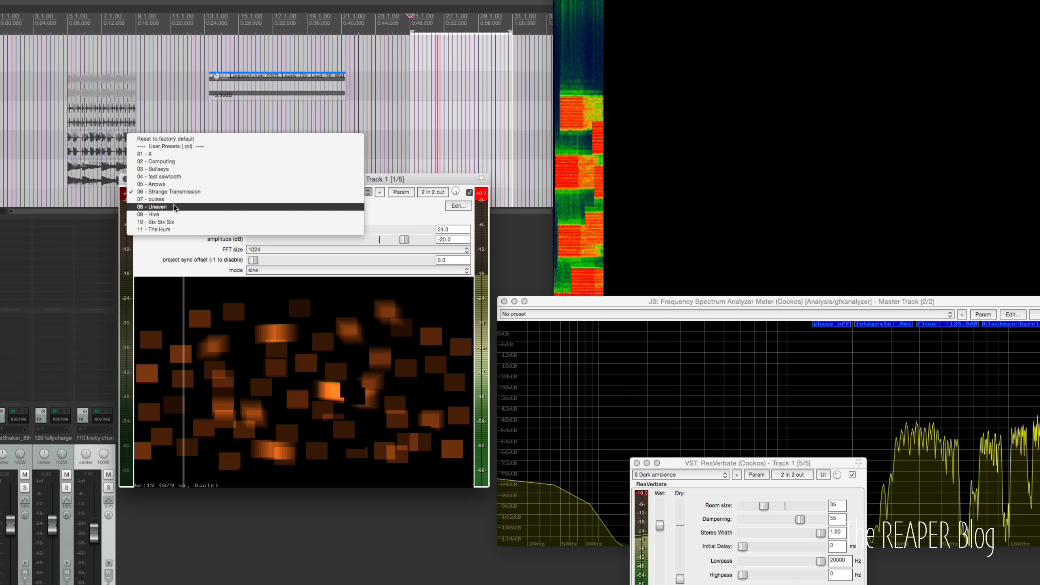
click(175, 215)
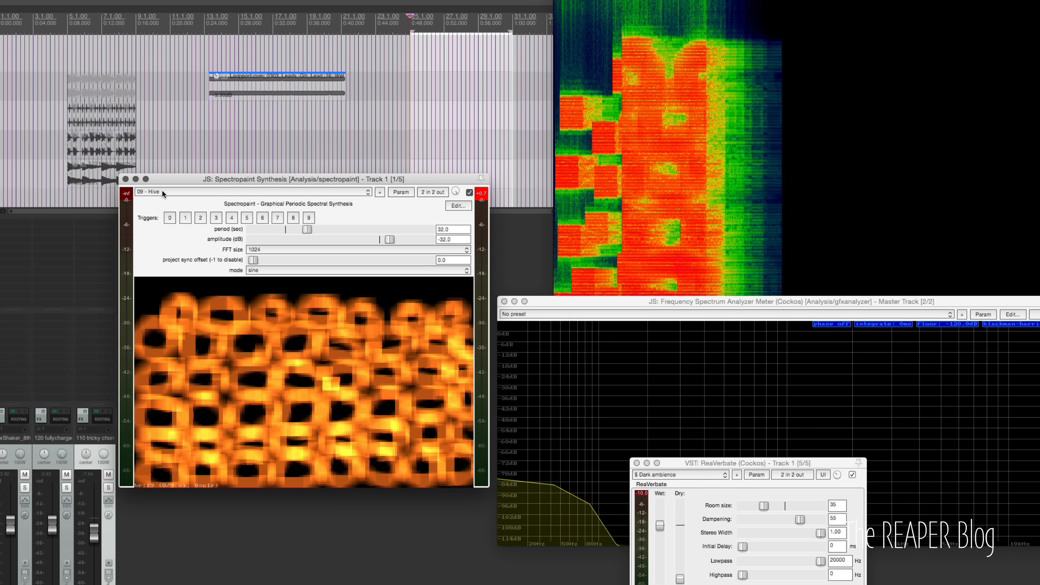
- Close the Spectropaint Synthesis and ReaVerbate windows, and bring up the Spectropaint Filter on Track 2 beside the spectrum analyzer
click(125, 179)
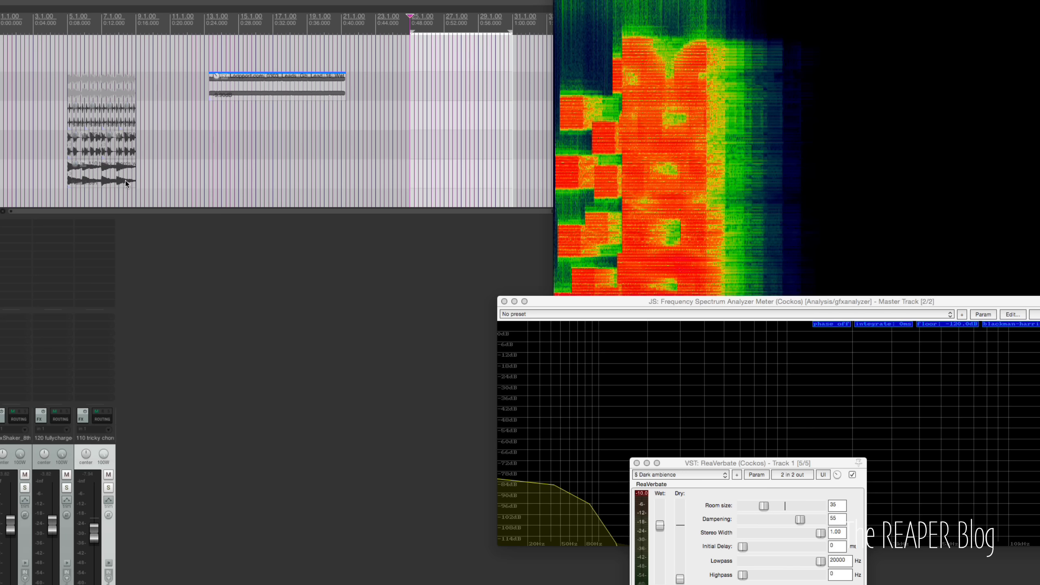
click(636, 463)
click(1, 224)
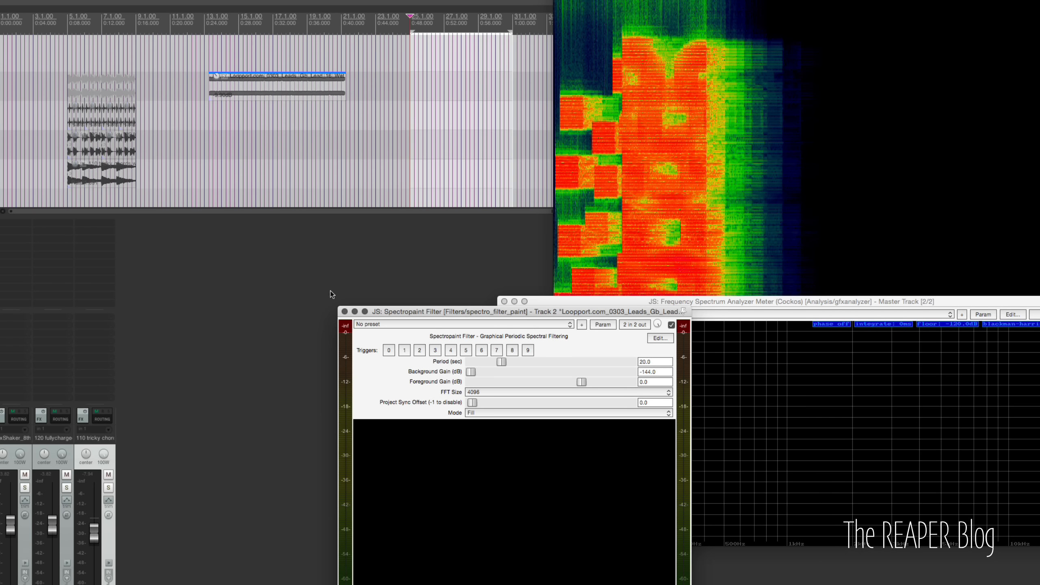
drag(393, 313, 200, 237)
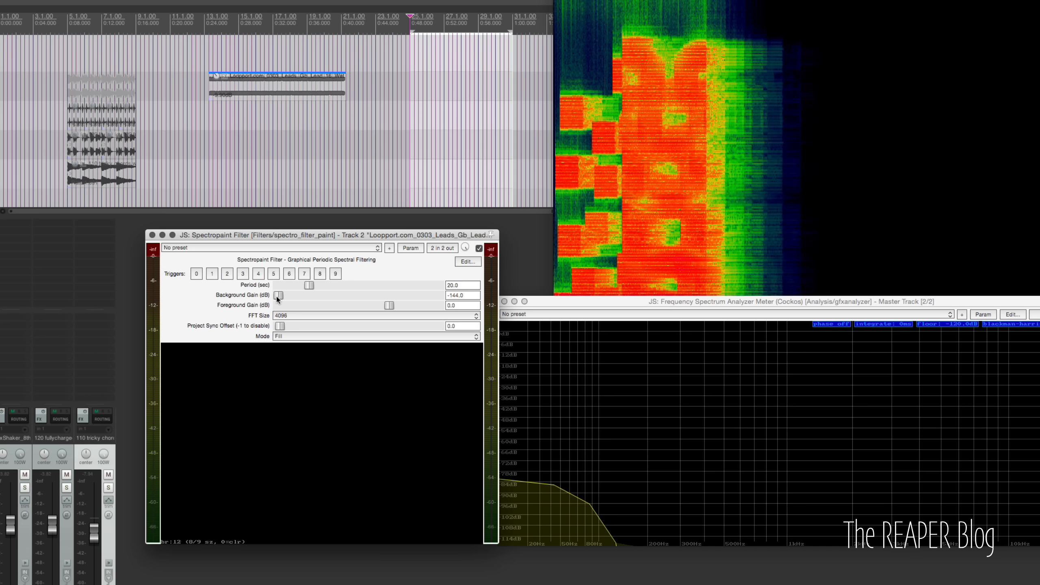
- Examine the Spectropaint Filter's Background Gain and its Mode options, keeping the mode on Fill
drag(280, 297, 158, 292)
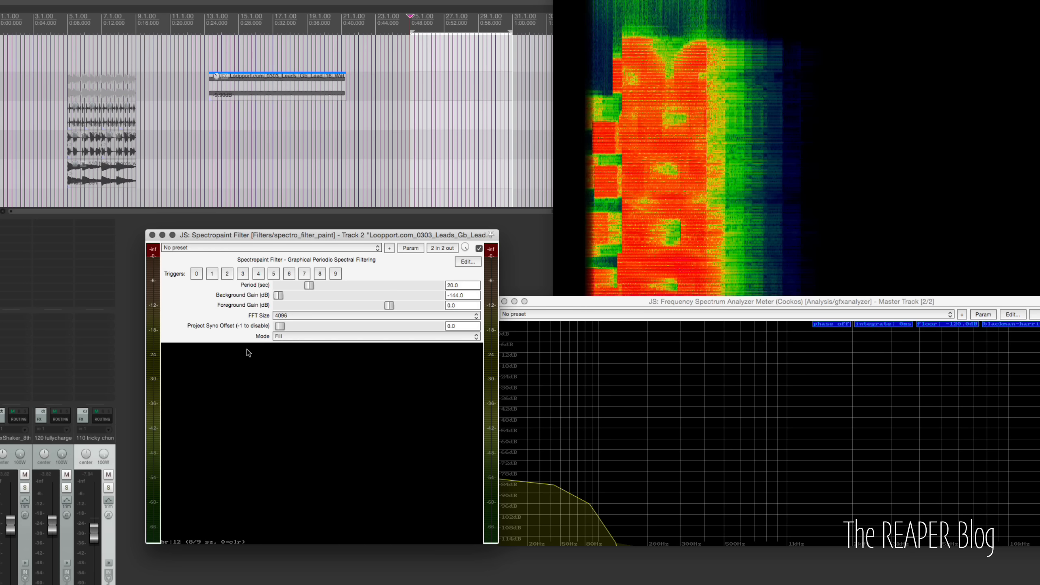
click(276, 336)
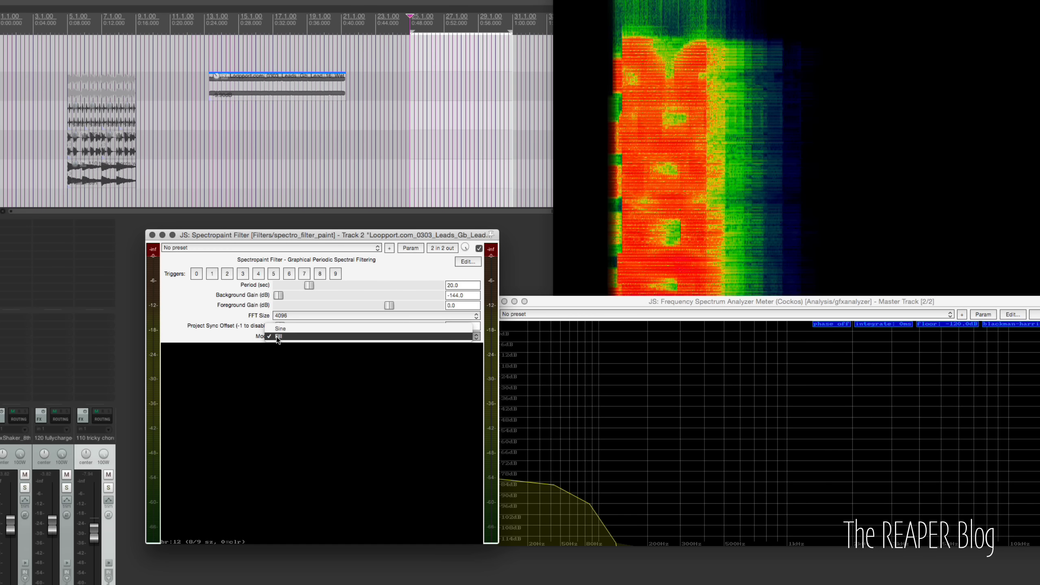
click(247, 338)
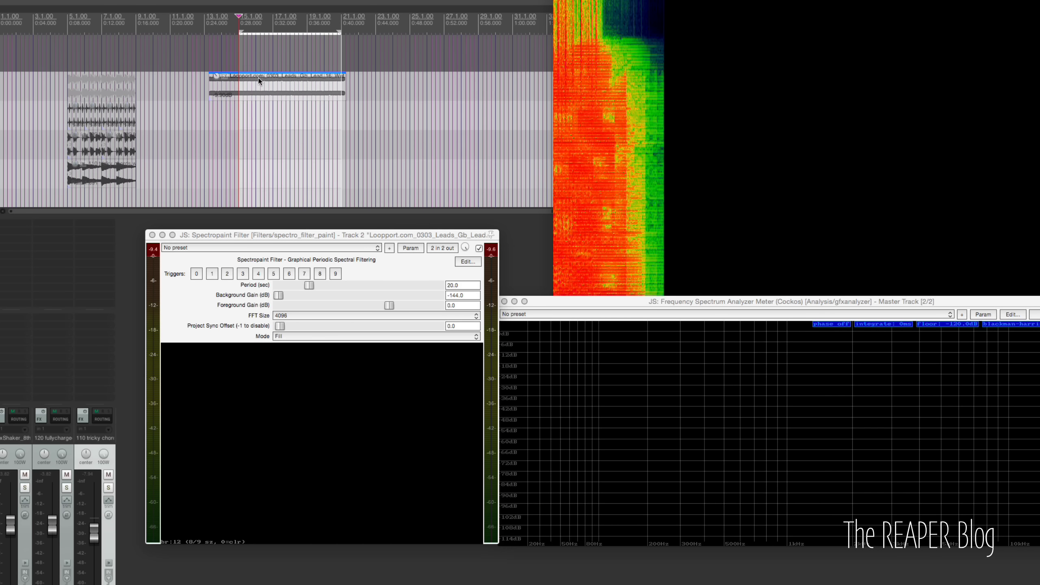
- Play the lead loop while painting a thick vertical zigzag and scattered short strokes on the filter canvas, and stop playback
key(space)
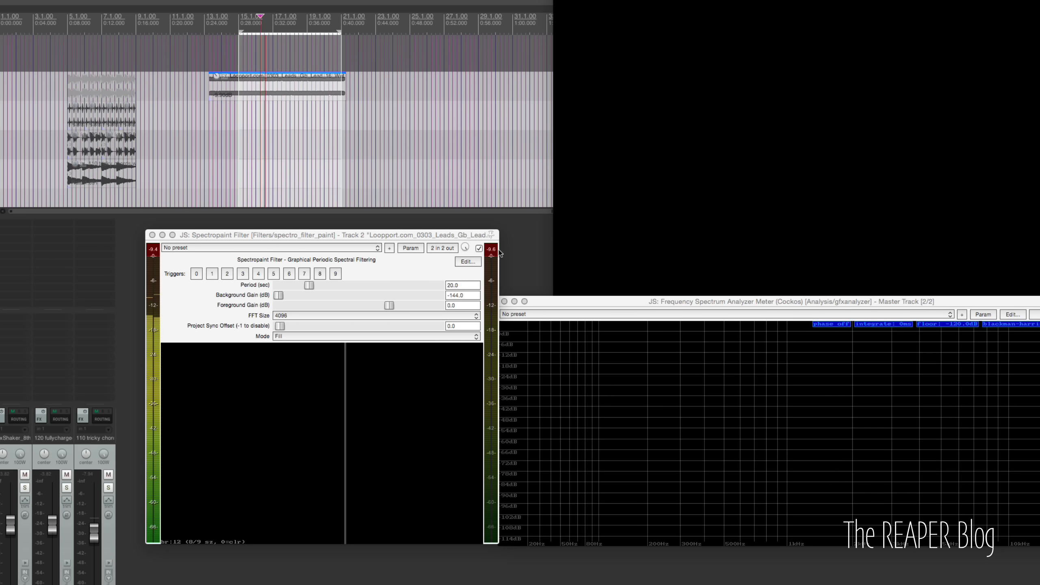
mouse_move(327, 383)
mouse_down()
mouse_move(413, 430)
mouse_move(418, 530)
mouse_move(344, 540)
mouse_up()
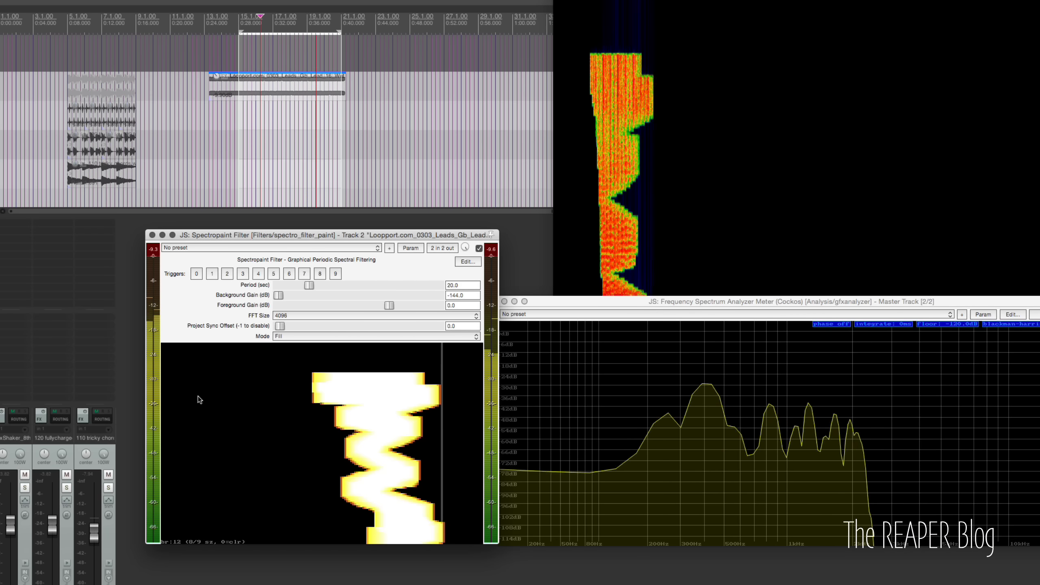
drag(179, 393, 194, 396)
drag(213, 453, 237, 456)
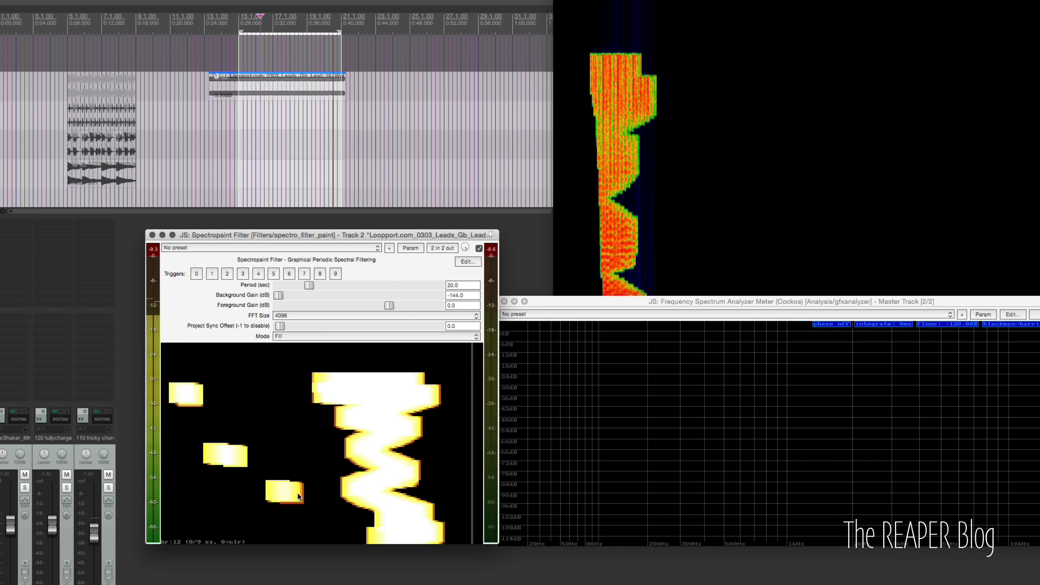
mouse_move(434, 440)
mouse_down()
mouse_move(458, 438)
mouse_move(476, 401)
mouse_up()
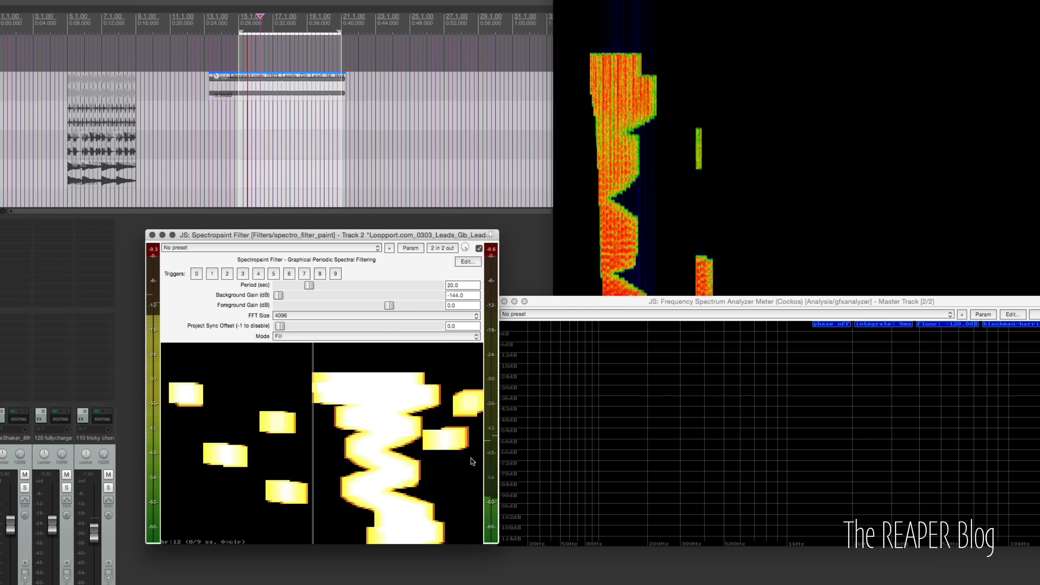
drag(216, 525, 198, 528)
drag(179, 501, 165, 499)
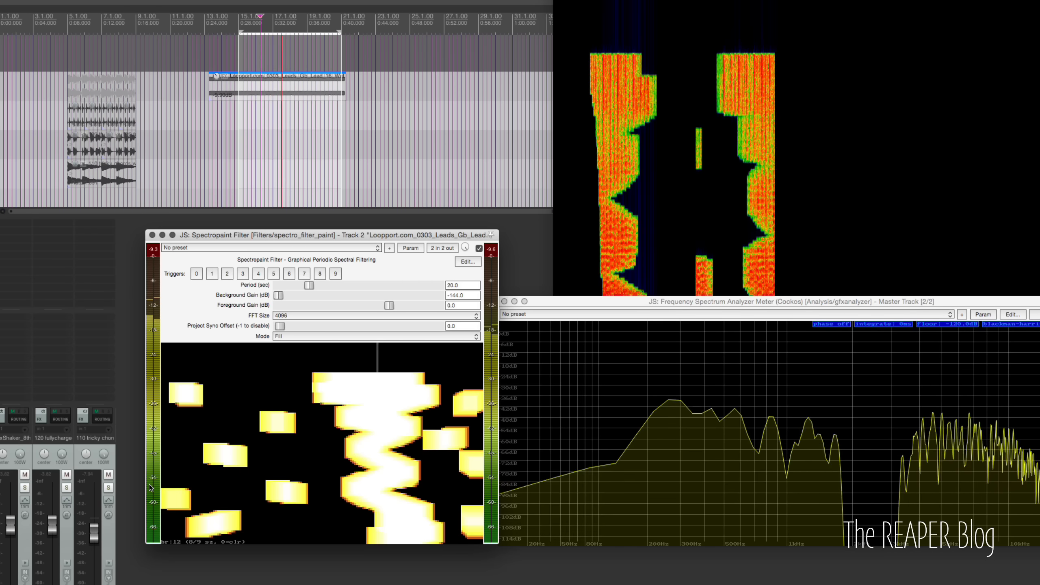
key(space)
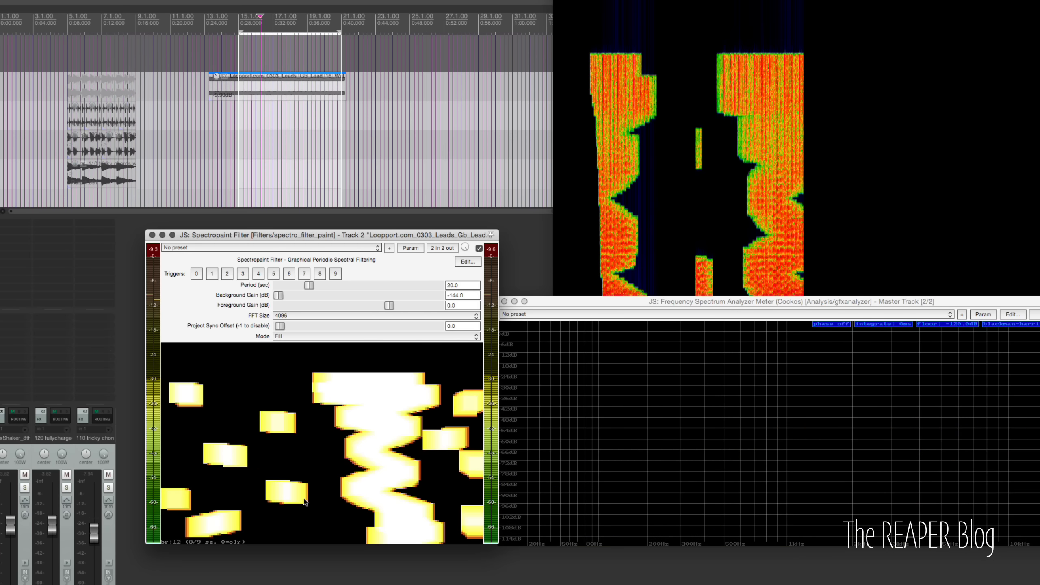
- Load the filter preset 01 - Corrupted data and play the loop through it, and switch to 02 - Spectral Sweeper
click(246, 248)
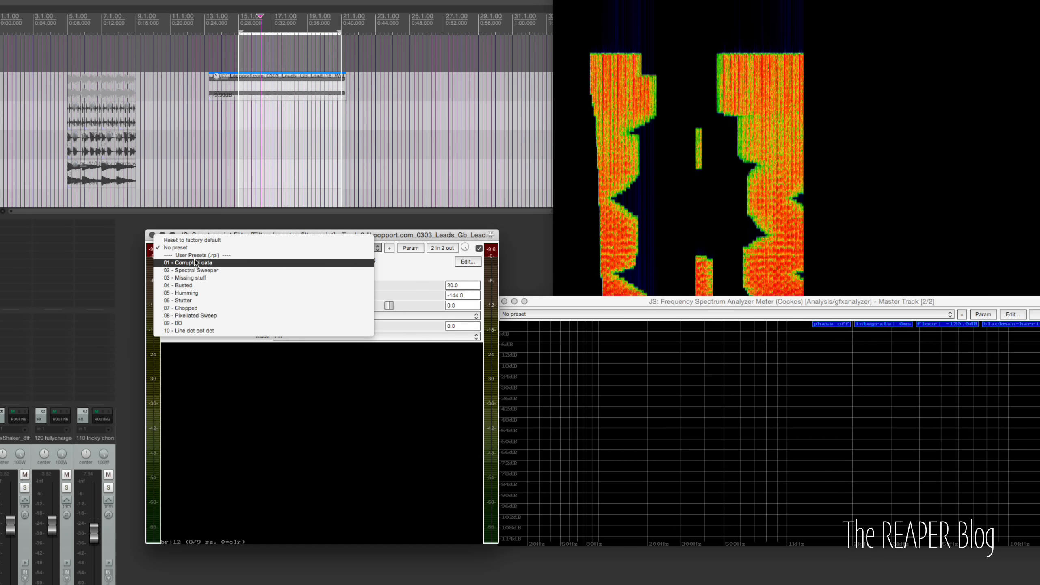
click(196, 262)
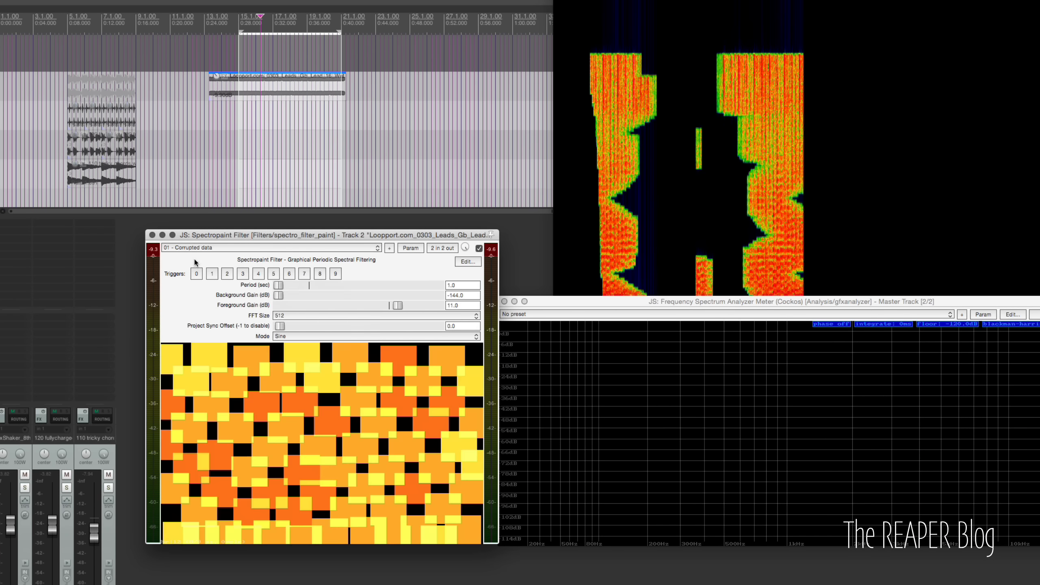
key(space)
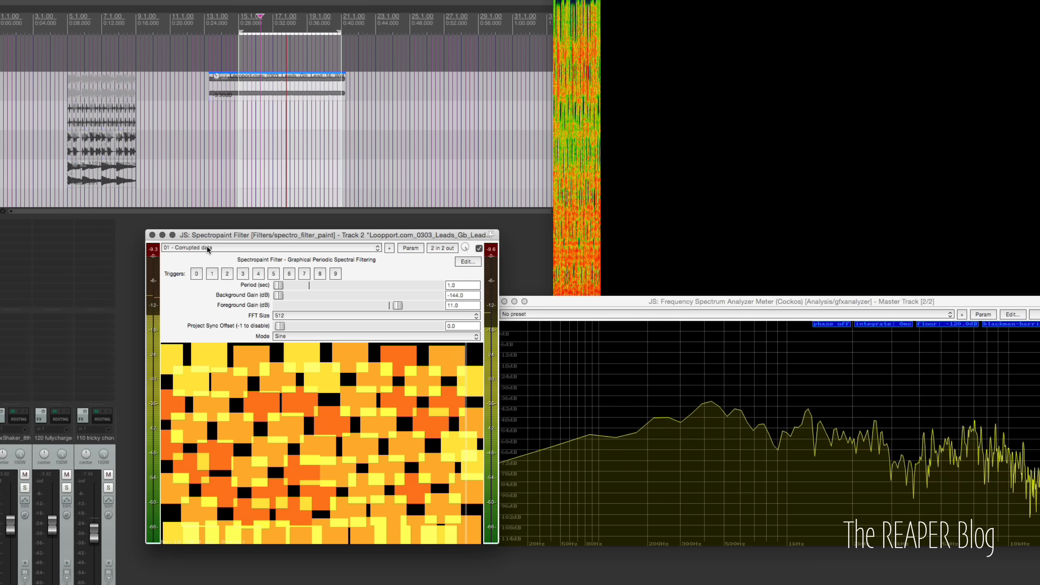
click(207, 247)
click(209, 253)
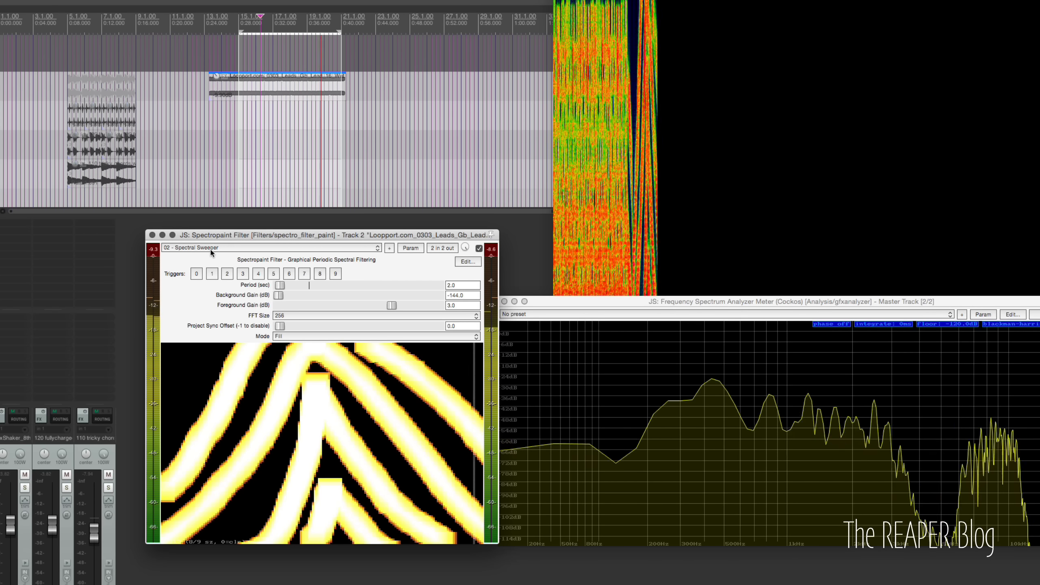
- Audition the filter presets 03 - Missing stuff and 04 - Busted on the playing lead loop
click(210, 249)
click(210, 257)
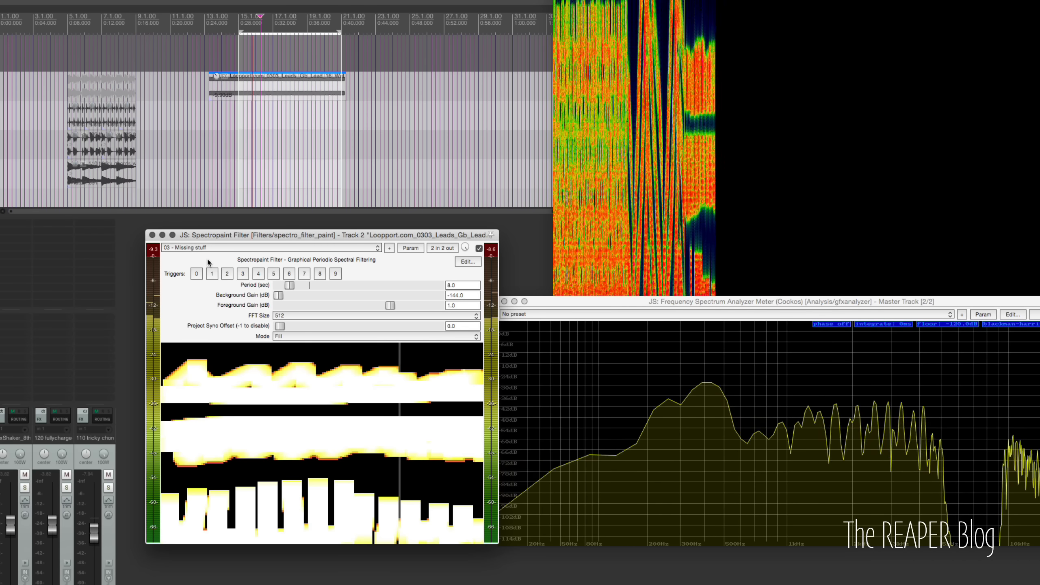
click(204, 252)
click(206, 256)
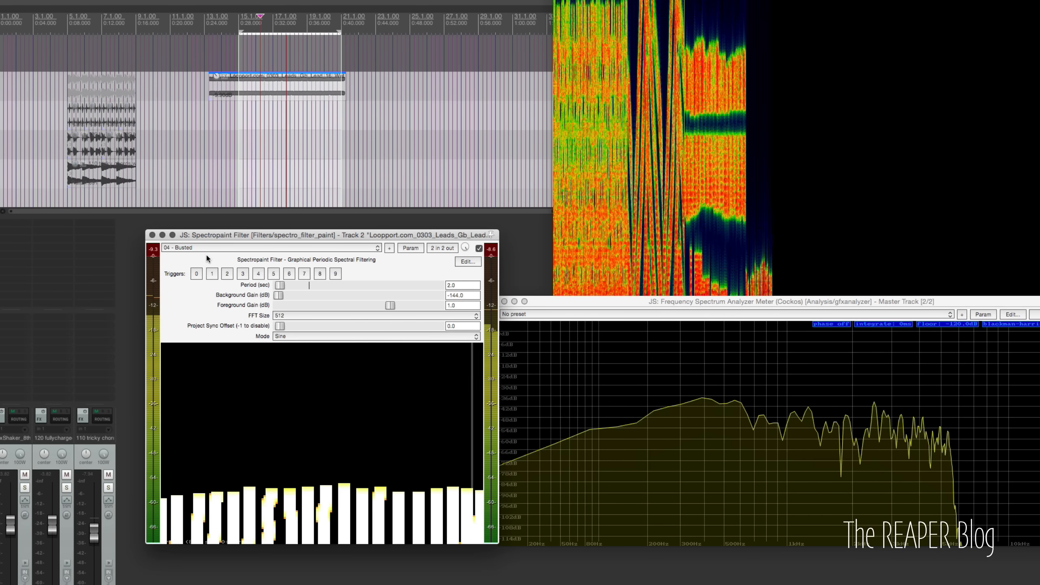
- Switch the filter to preset 05 - Humming and on to 06 - Stutter while the lead loop plays
click(177, 247)
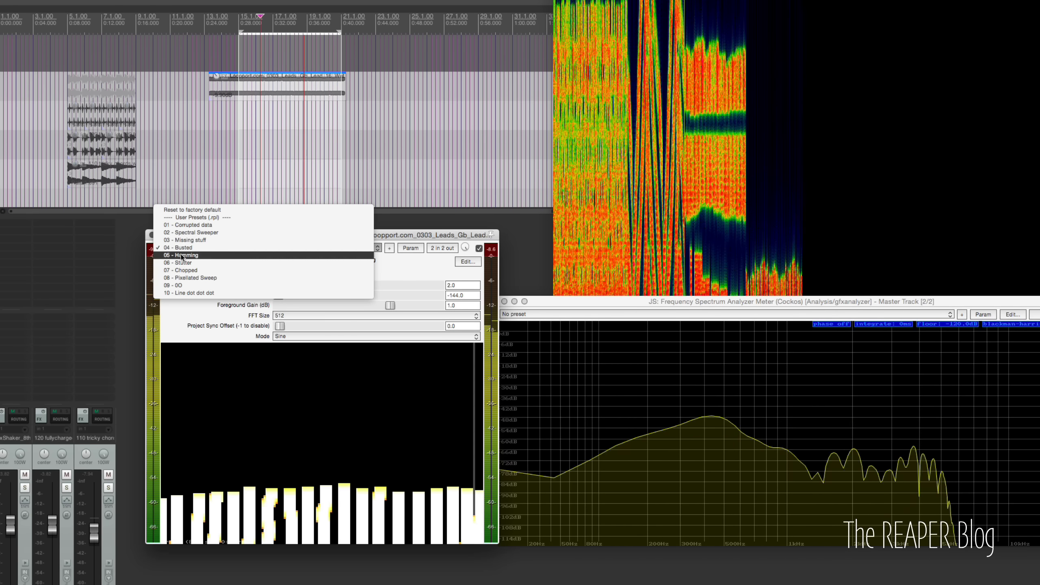
click(198, 254)
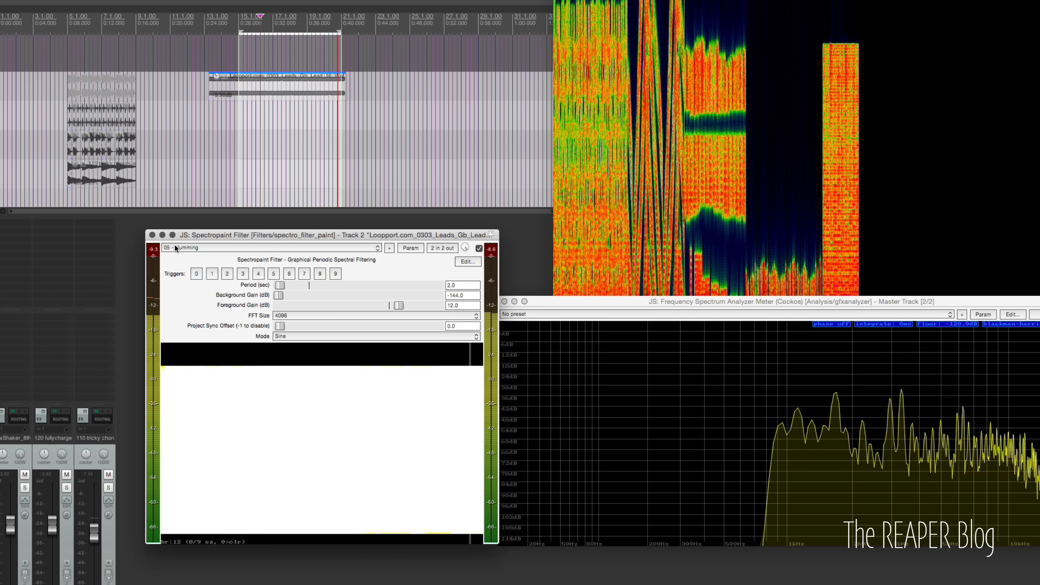
click(177, 250)
click(179, 255)
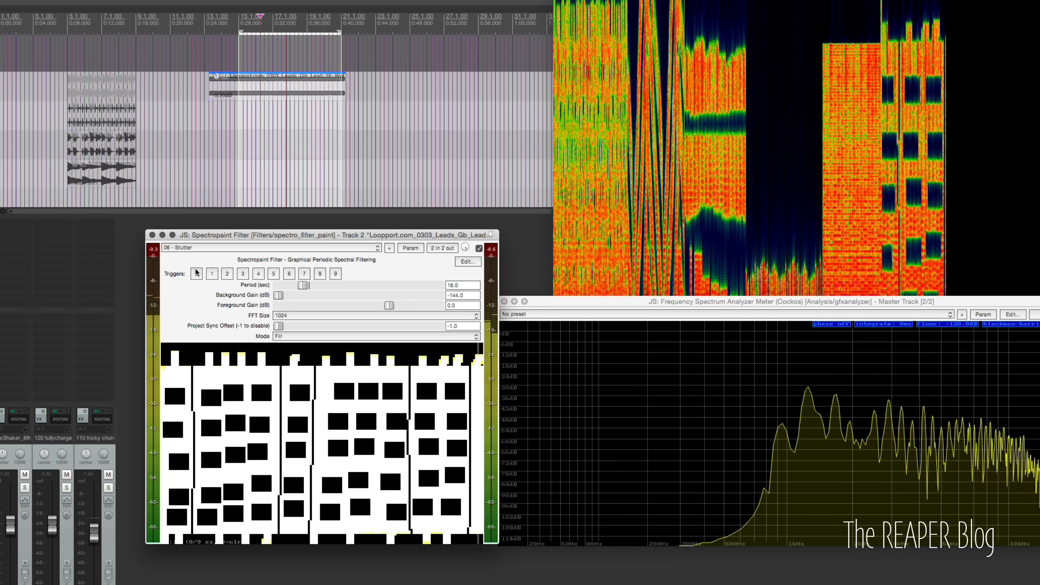
- Play the lead loop through the filter presets 07 - Chopped and 08 - Pixellated Sweep
click(182, 247)
click(184, 256)
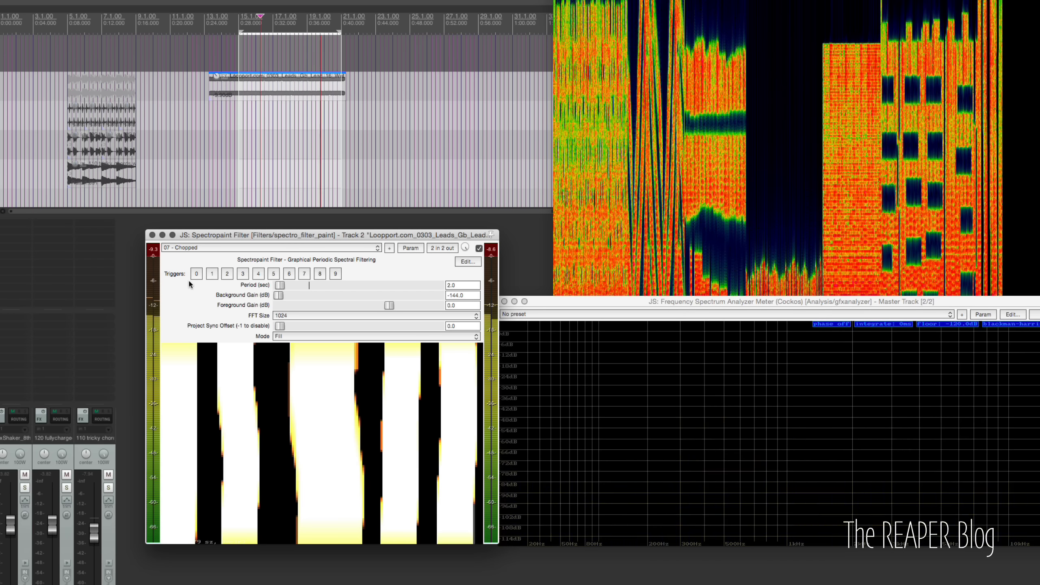
click(192, 247)
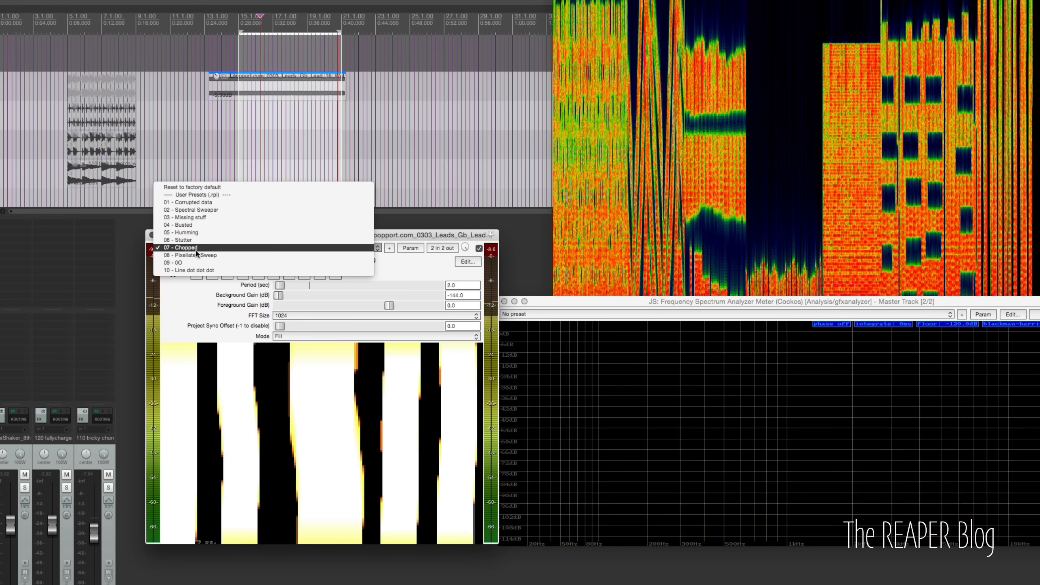
click(198, 255)
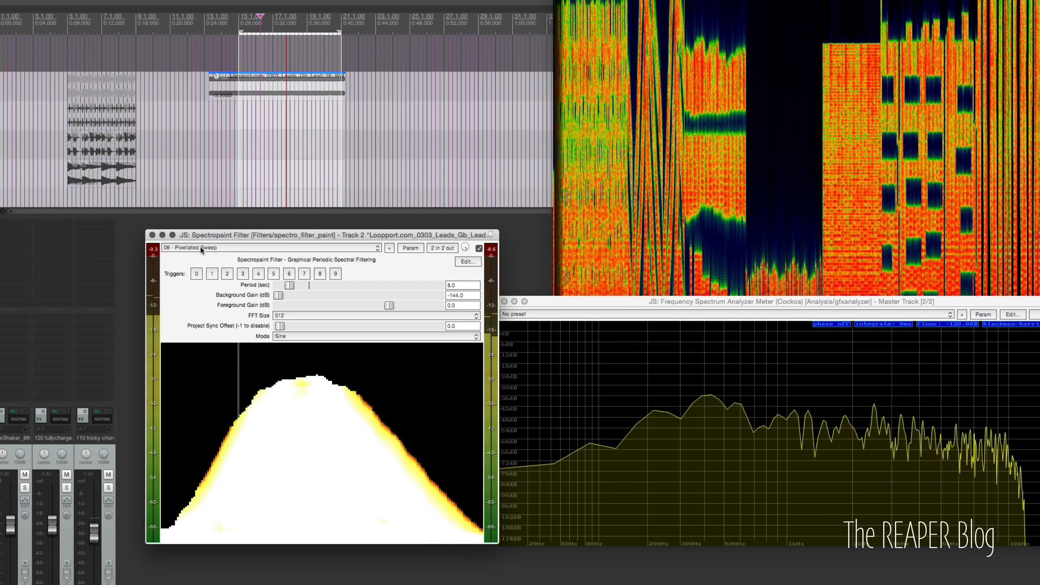
- Audition the last two filter presets, 09 - 0O and 10 - Line dot dot dot, on the lead loop
click(200, 248)
click(201, 266)
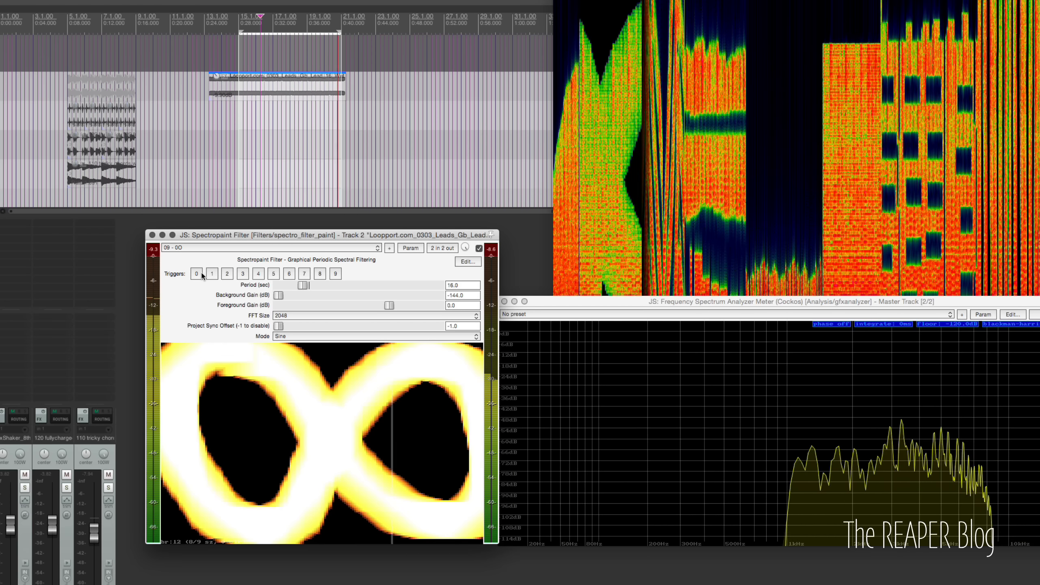
click(183, 247)
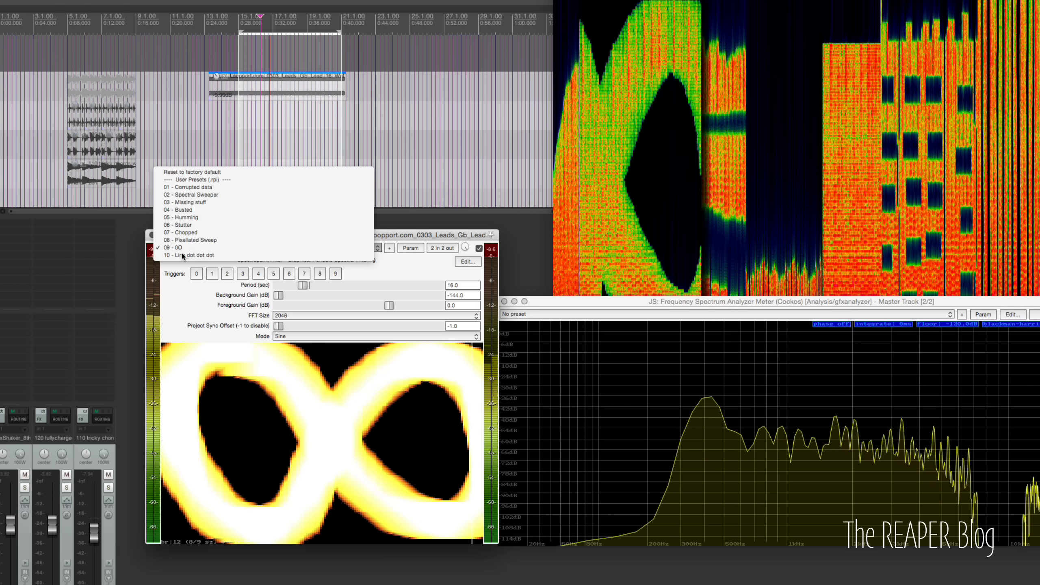
click(180, 256)
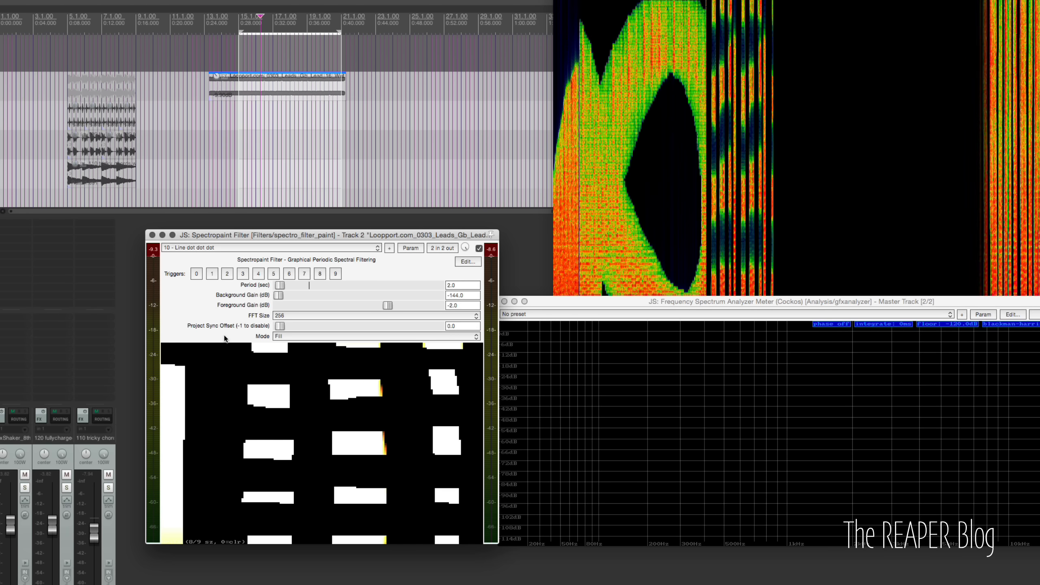
- Select the lowest clip in the stacked loops at bar 5, set the time selection to its length, and start playback
click(97, 122)
click(85, 182)
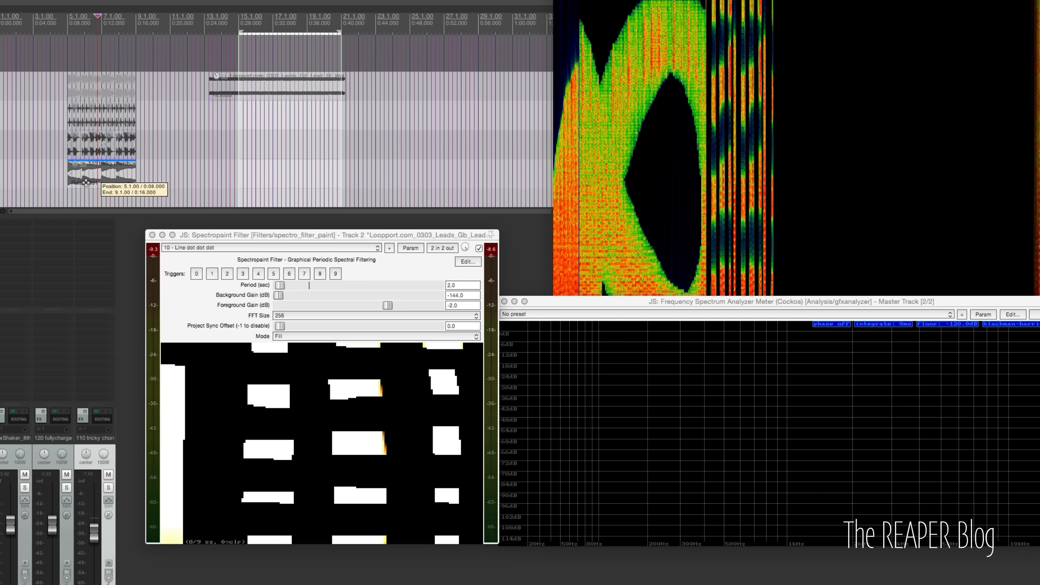
key(shift+t)
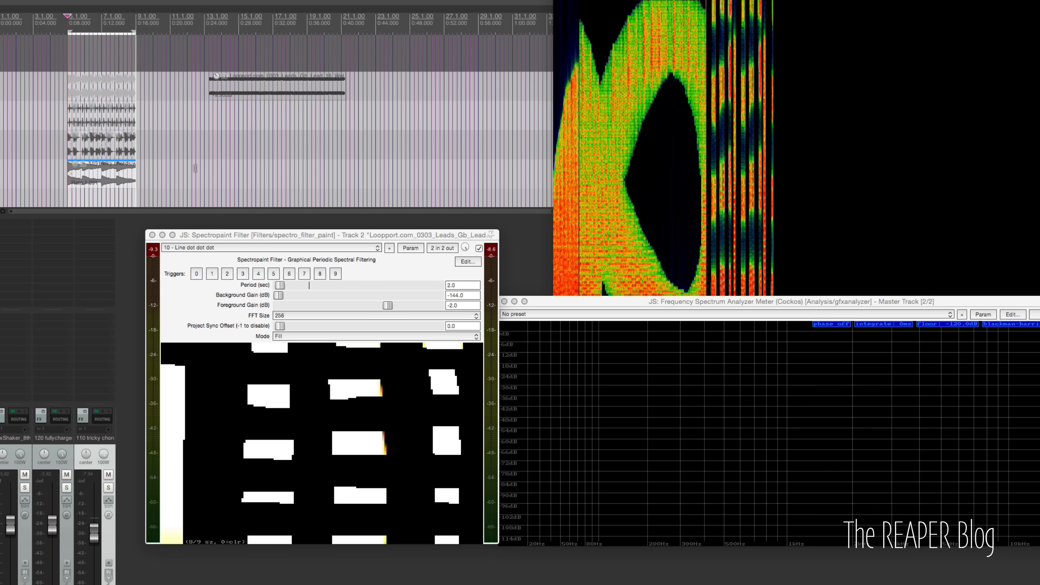
key(space)
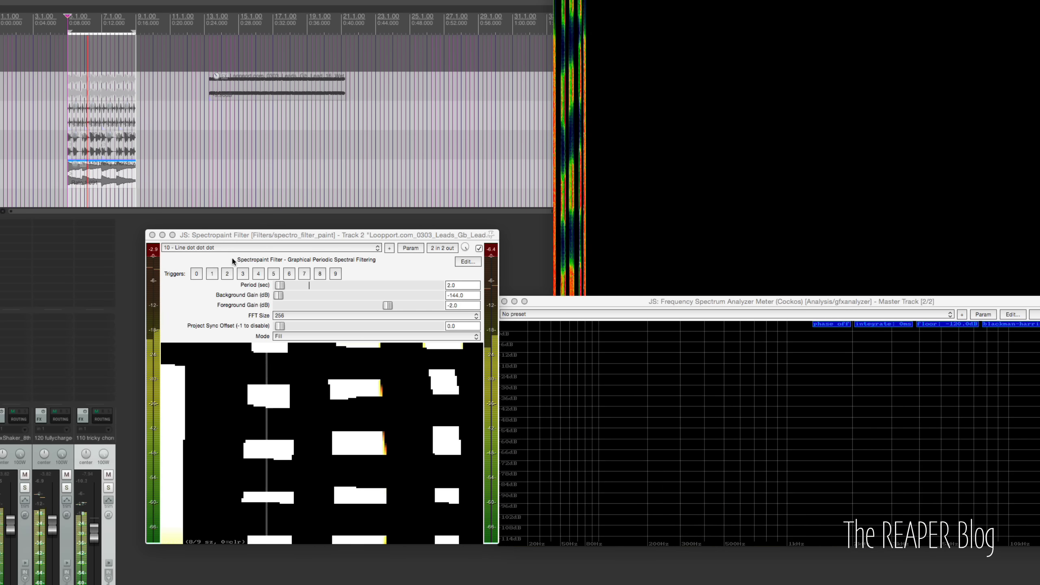
- Load the filter preset 06 - Stutter on the playing stacked loops, and change it to 05 - Humming
click(221, 247)
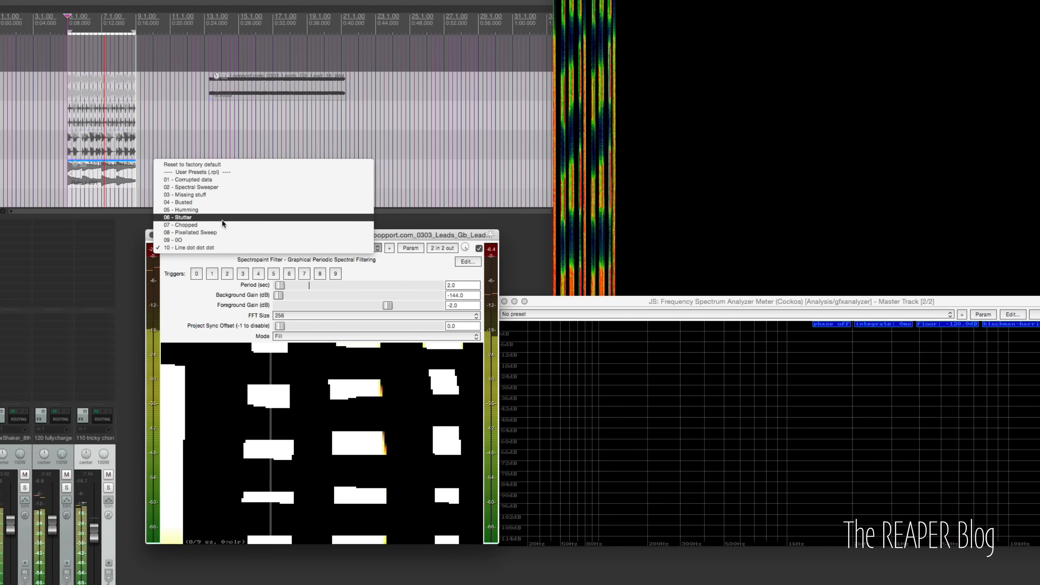
click(222, 218)
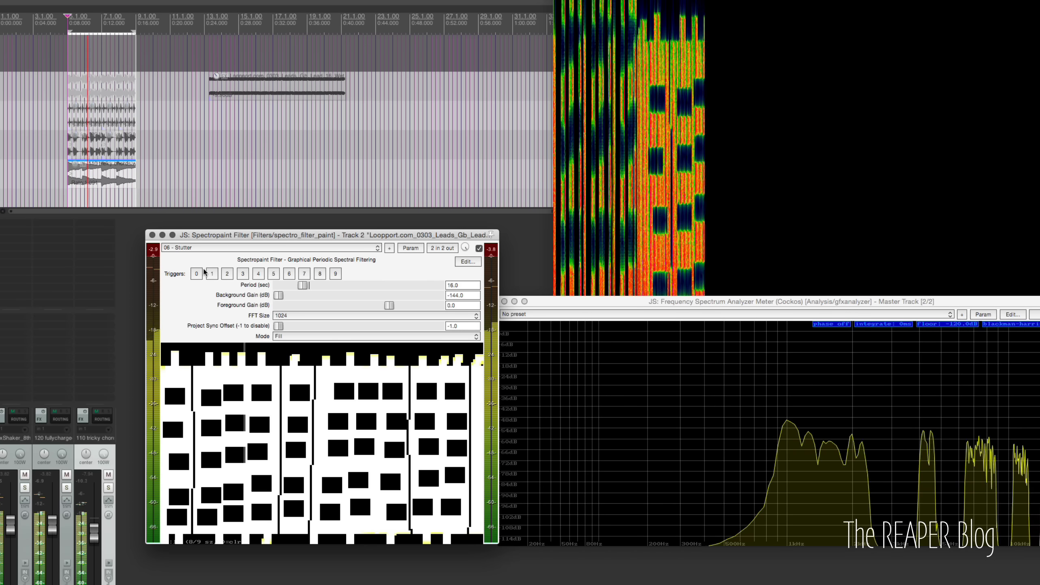
click(210, 248)
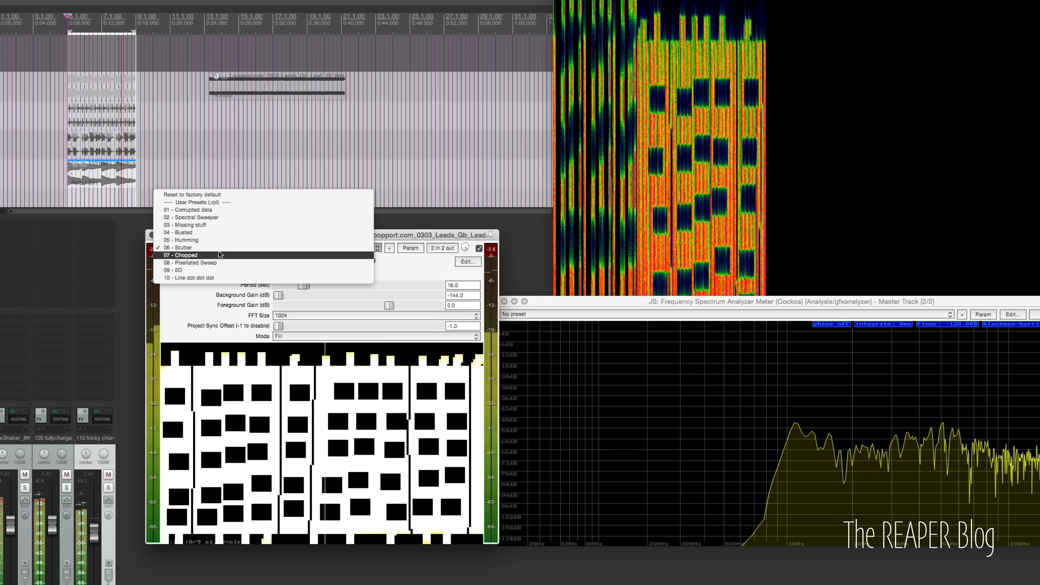
click(224, 240)
- Play the stacked loops through filter preset 07 - Chopped, and switch to 08 - Pixellated Sweep
click(209, 247)
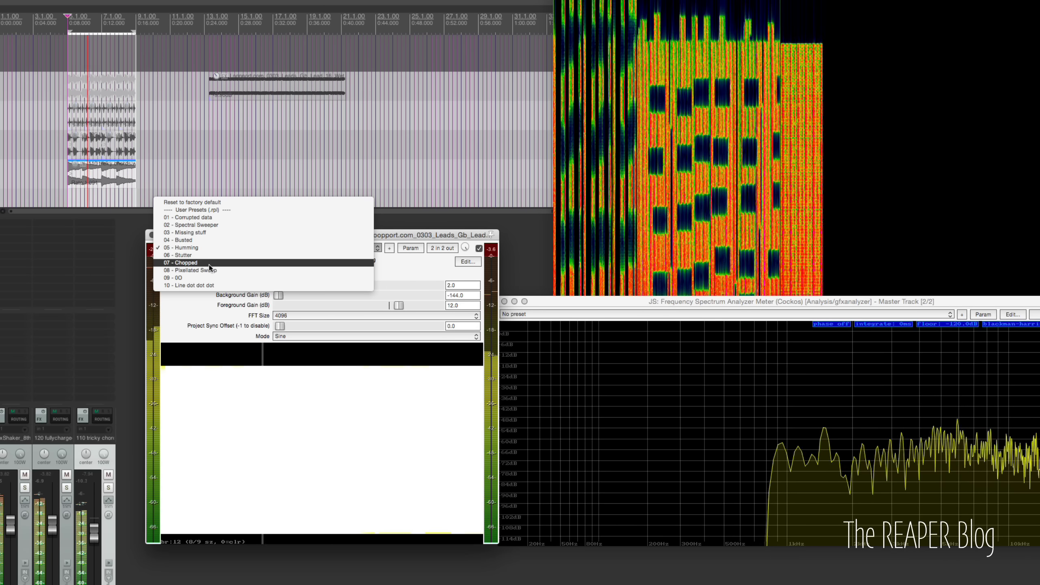
click(209, 264)
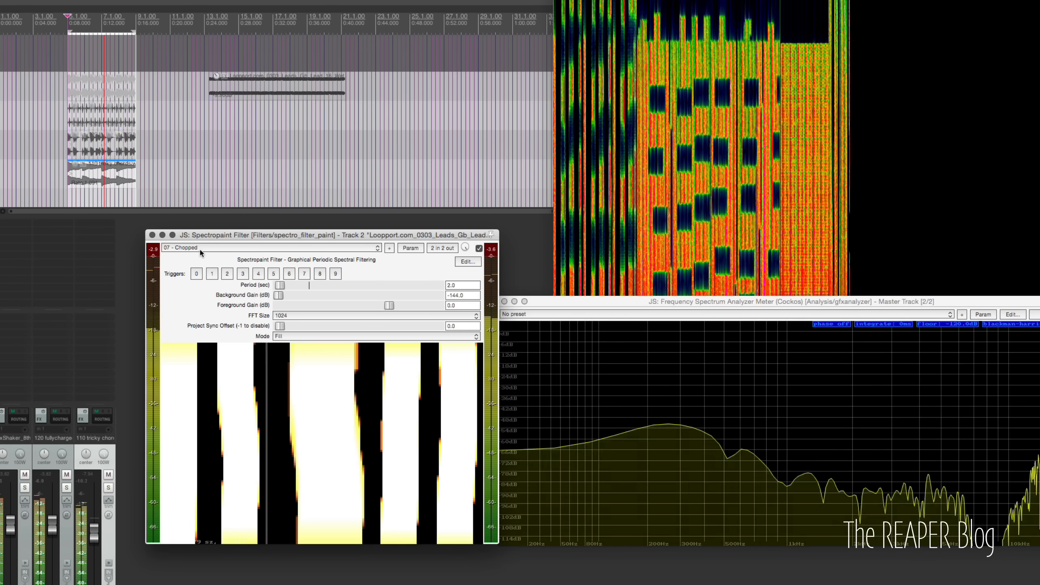
click(200, 248)
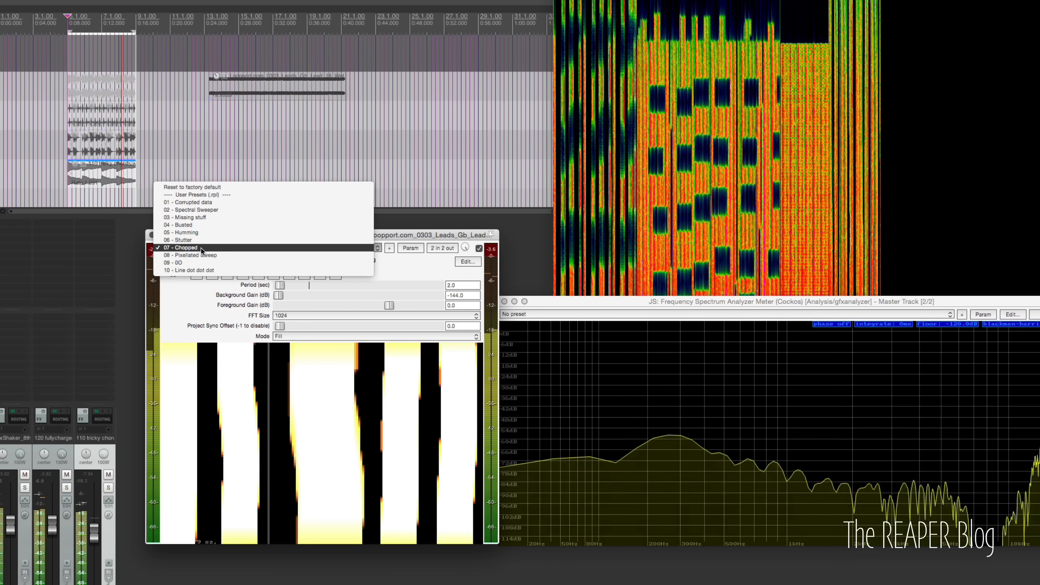
click(200, 255)
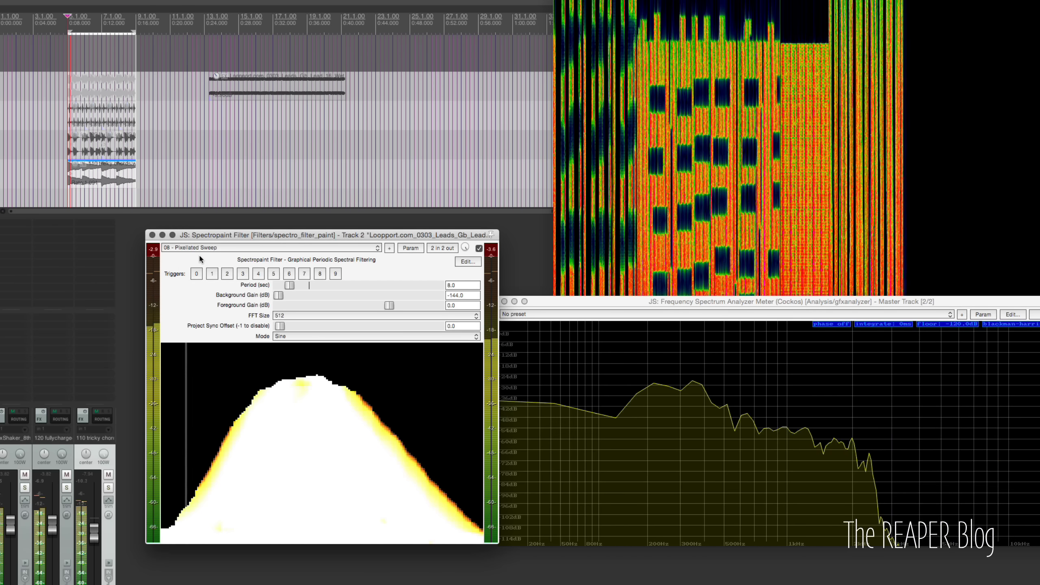